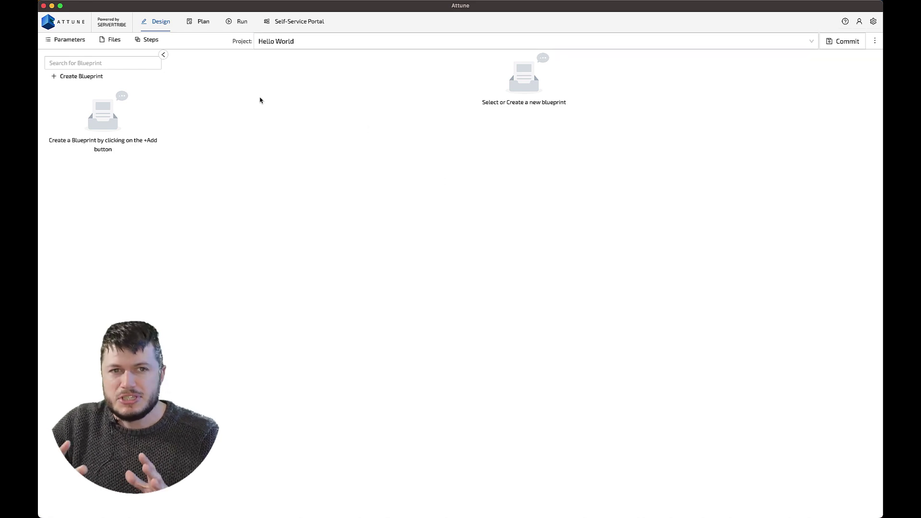
# Create a new blueprint named 'Hello World bash'.
pyautogui.click(124, 78)
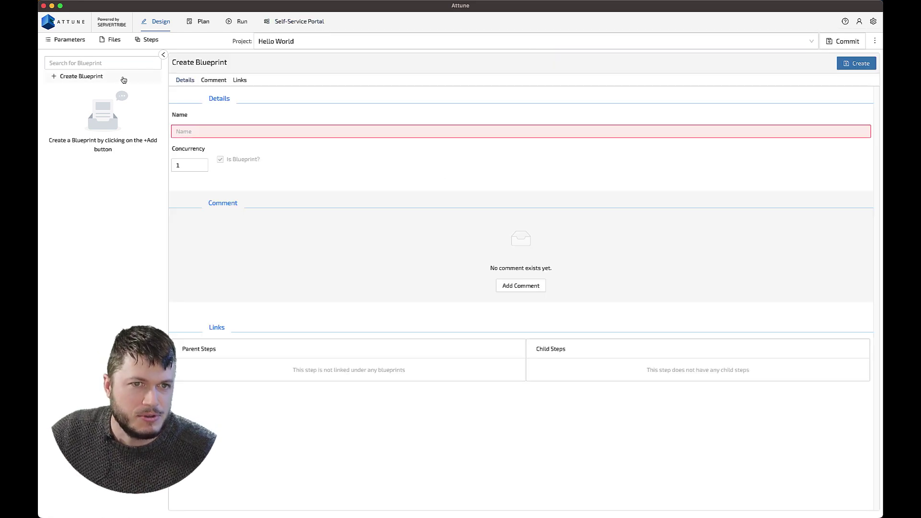
pyautogui.click(204, 128)
pyautogui.write('He')
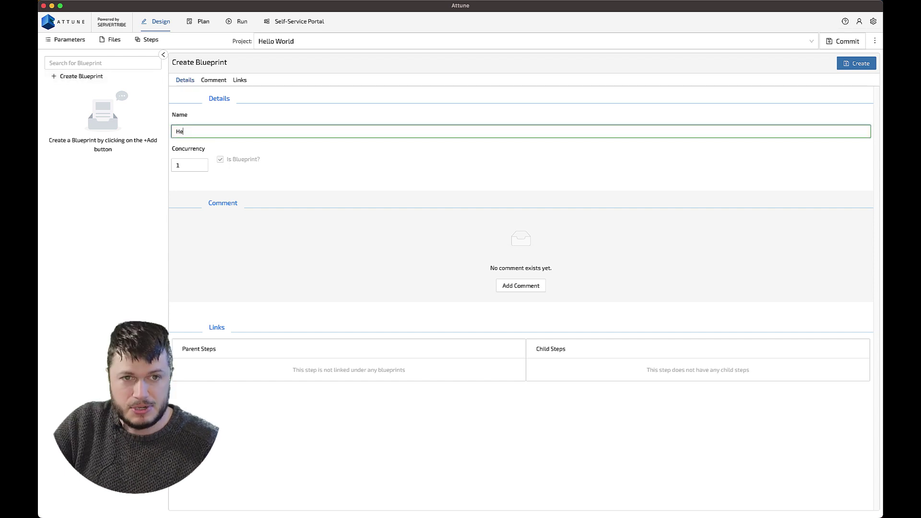
pyautogui.write('llo World bash')
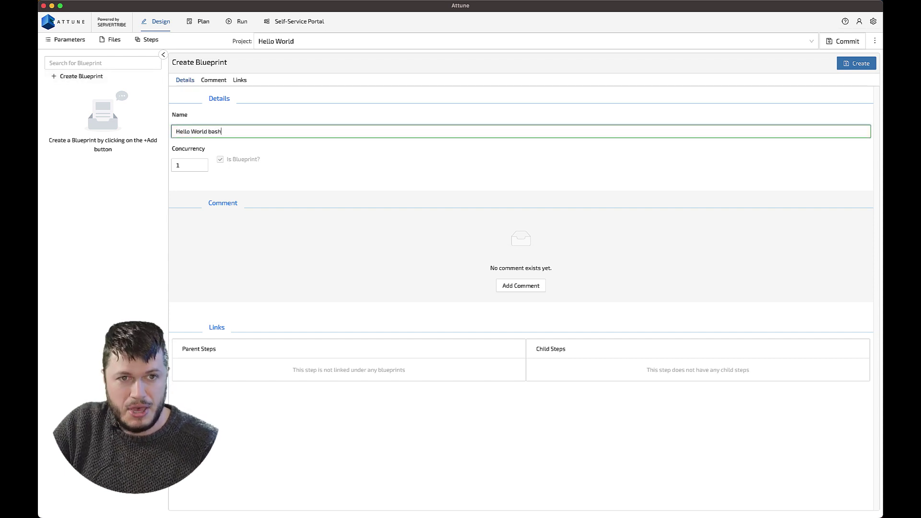
pyautogui.click(859, 63)
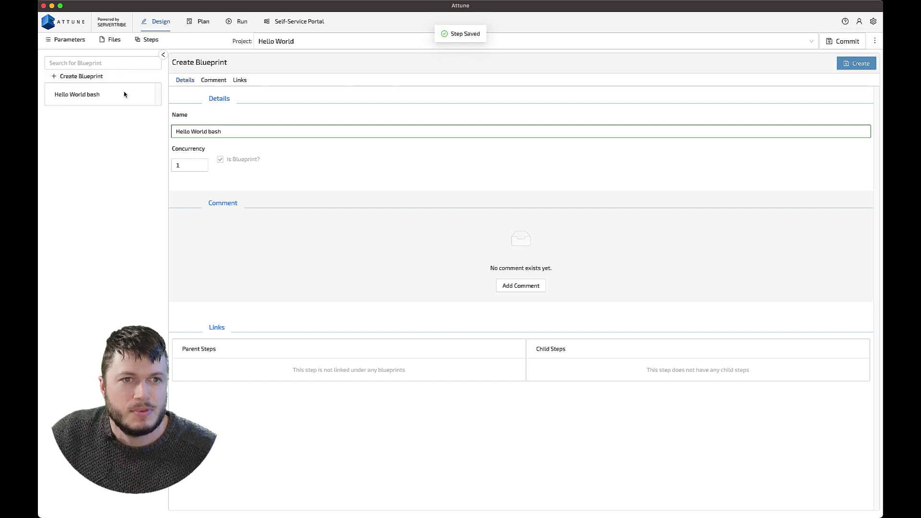
# Start a new step under the Hello World bash blueprint's root step.
pyautogui.click(126, 93)
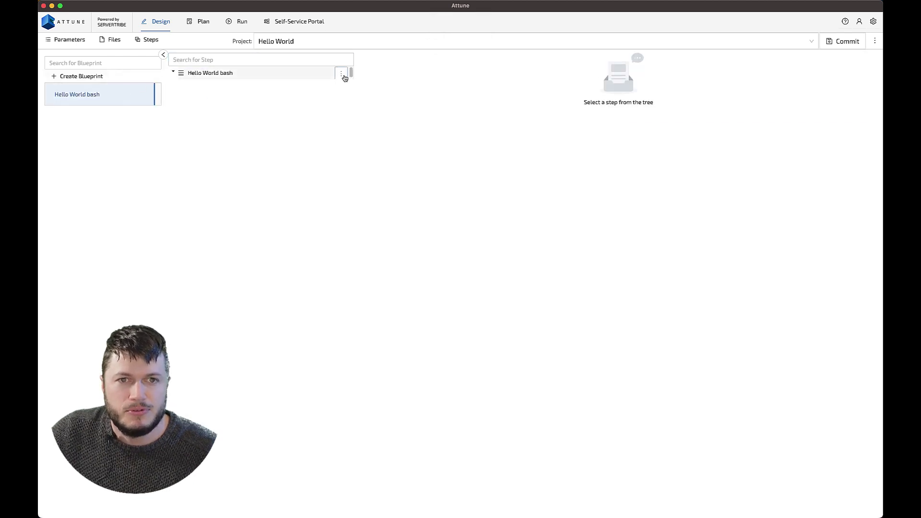
pyautogui.click(342, 74)
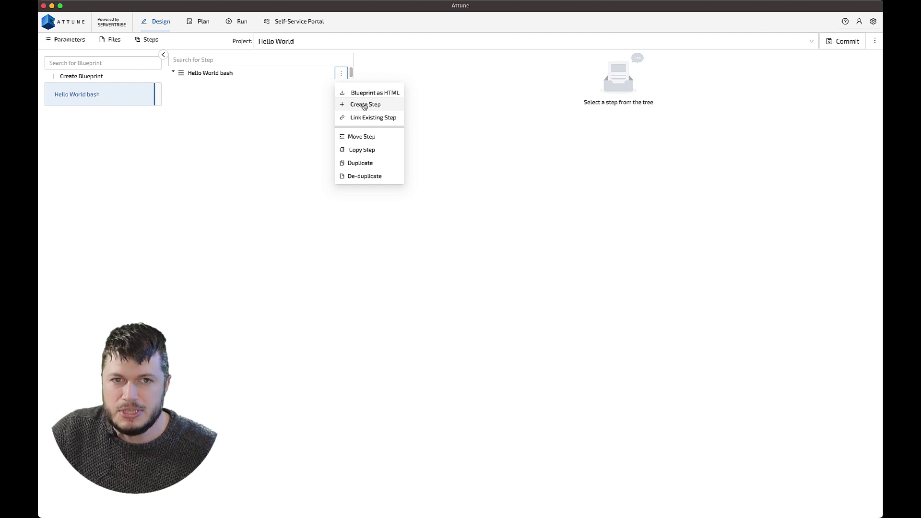
pyautogui.click(365, 104)
pyautogui.click(395, 133)
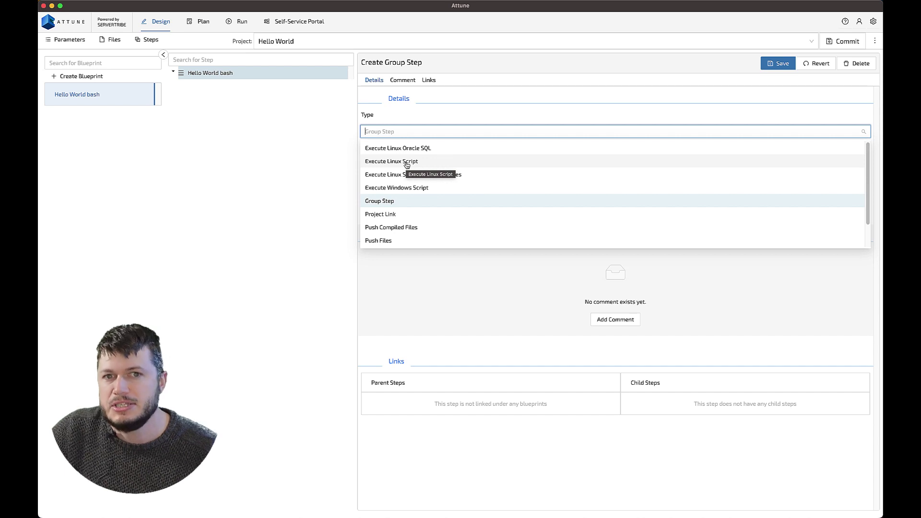
# Make the new step an Execute Linux Script named 'Execute Hello World bash'.
pyautogui.click(407, 162)
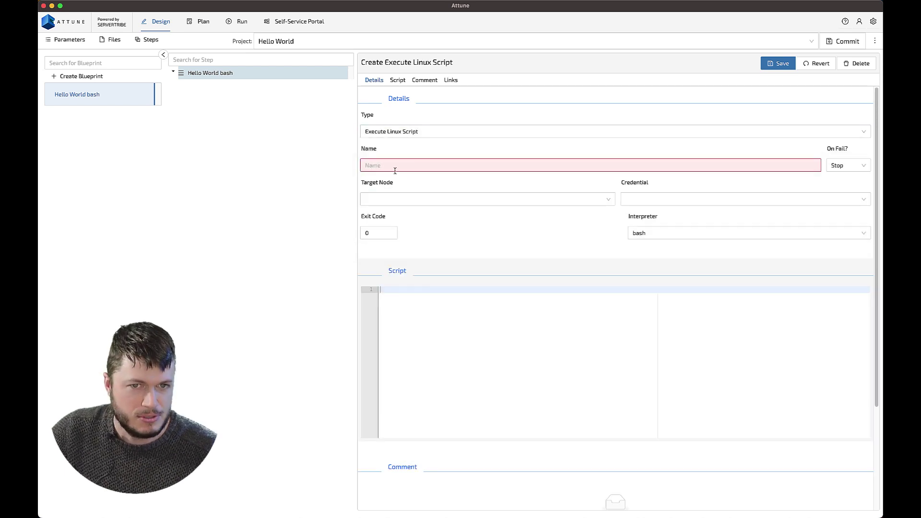
pyautogui.click(395, 166)
pyautogui.write('Execute Hello')
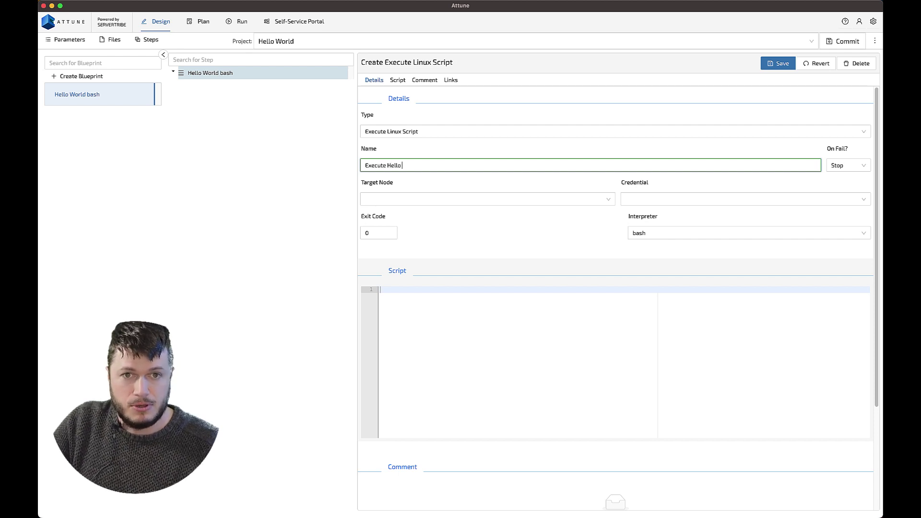
pyautogui.write(' World bash')
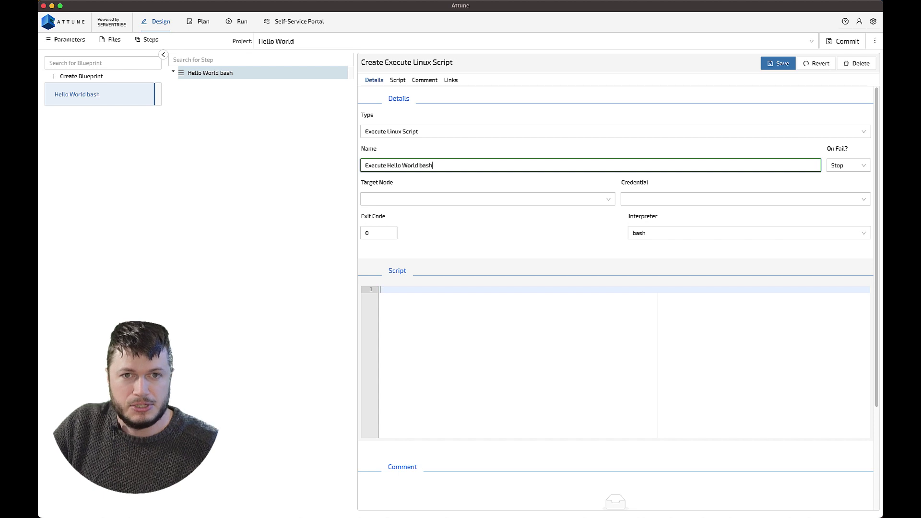
pyautogui.click(372, 195)
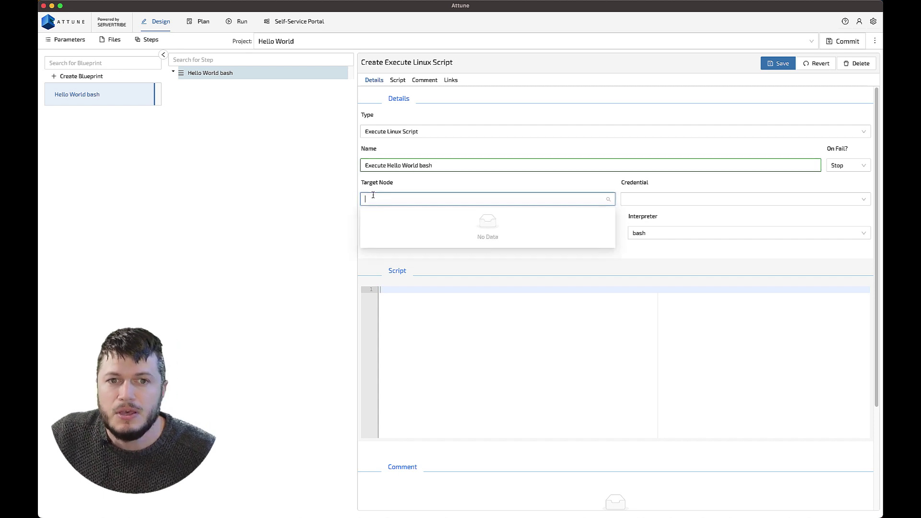
pyautogui.click(500, 186)
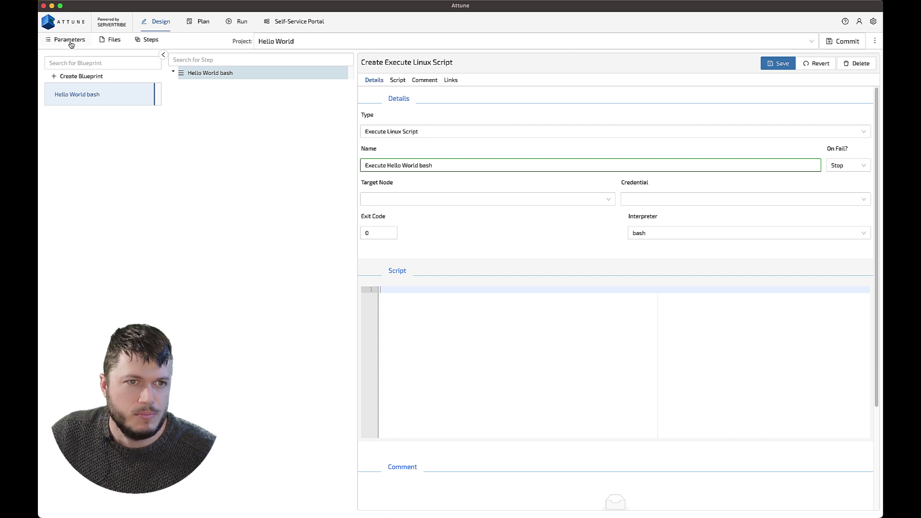
# Create a Linux/Unix Node project parameter named 'hello world node'.
pyautogui.click(69, 39)
pyautogui.click(90, 71)
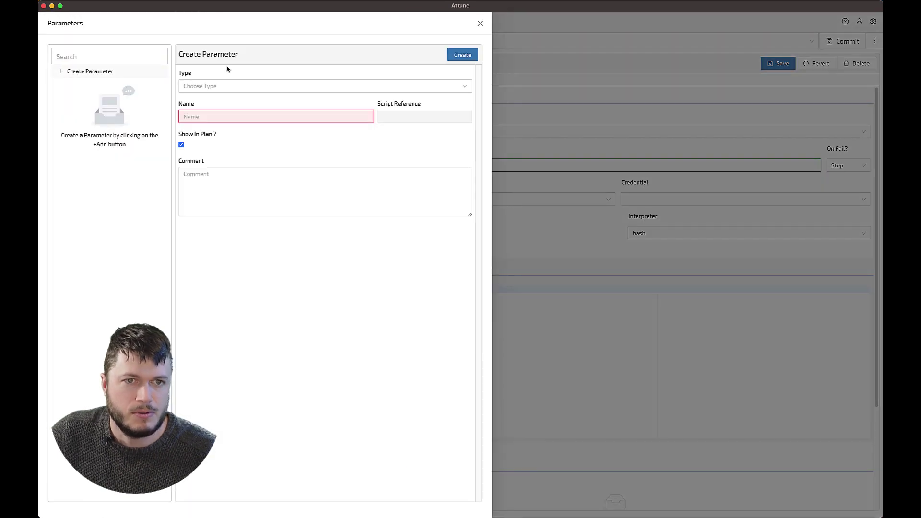
pyautogui.click(231, 85)
pyautogui.click(221, 182)
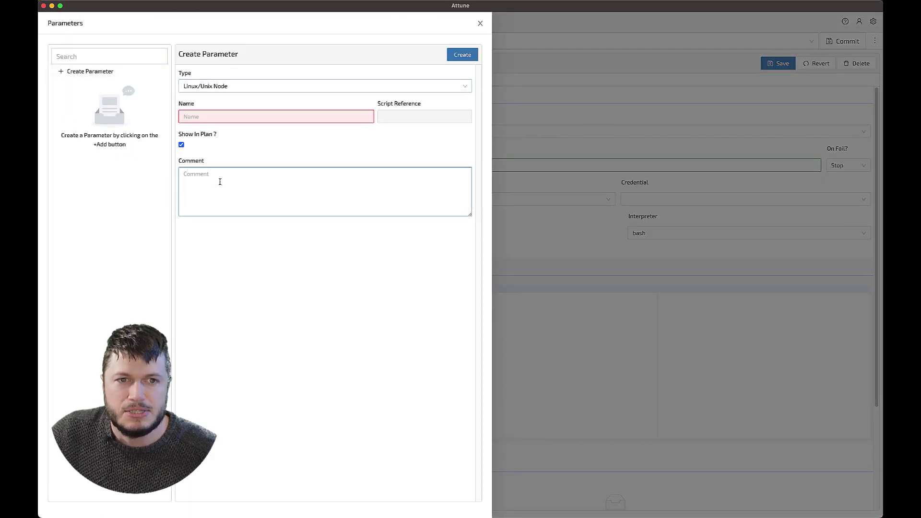
pyautogui.click(210, 119)
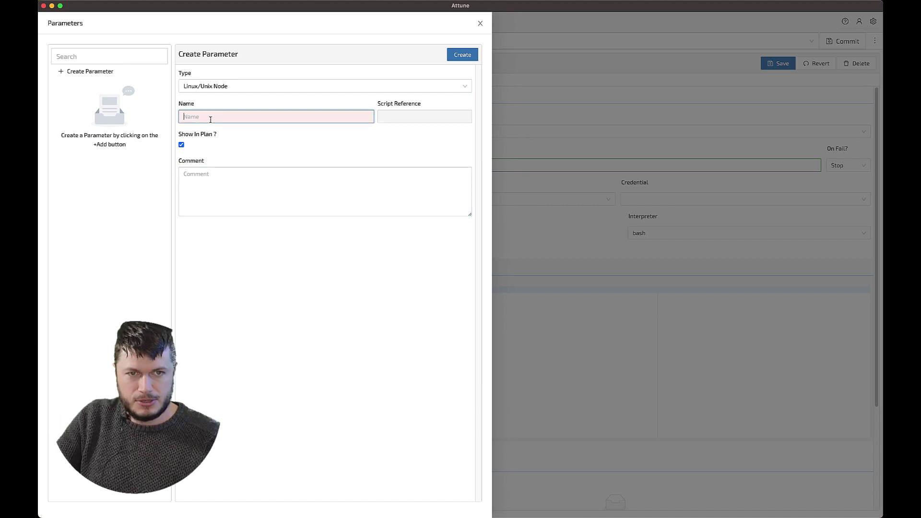
pyautogui.write('hello world')
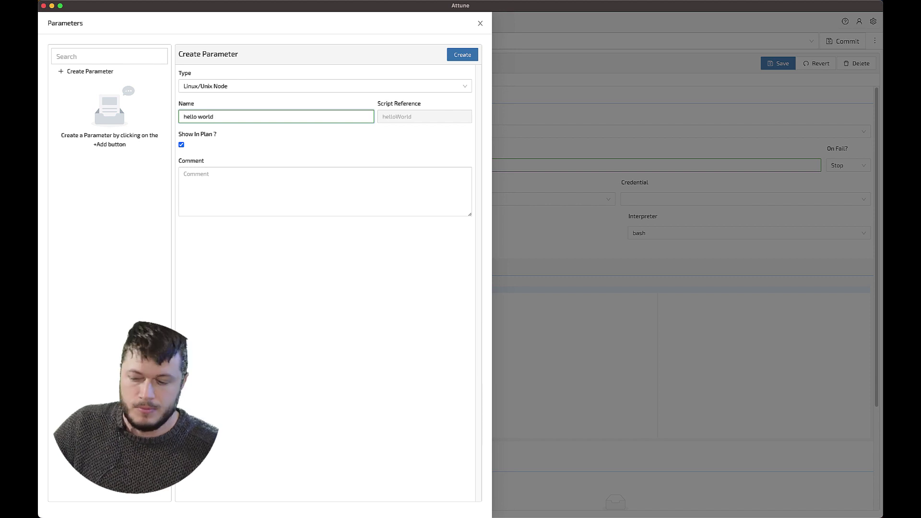
pyautogui.write(' node')
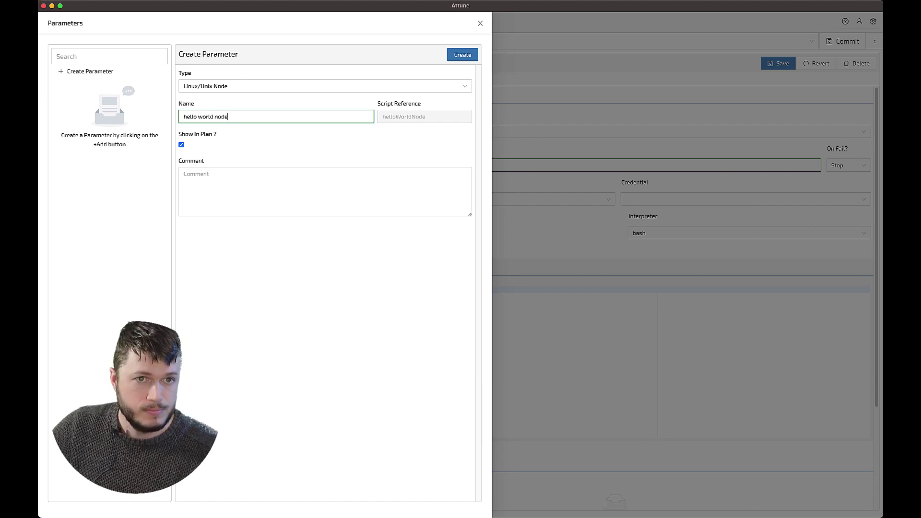
pyautogui.click(462, 55)
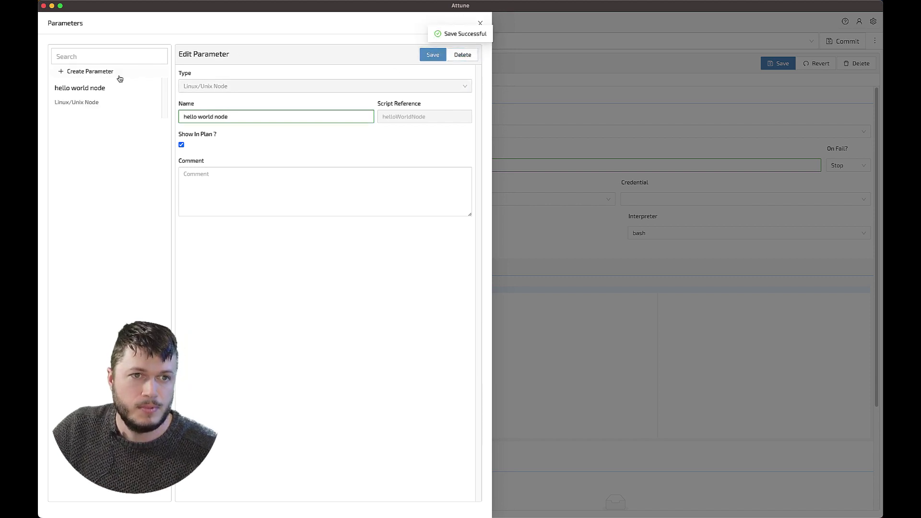
# Create a Linux/Unix Credential parameter named 'hello world linux user'.
pyautogui.click(111, 72)
pyautogui.click(224, 86)
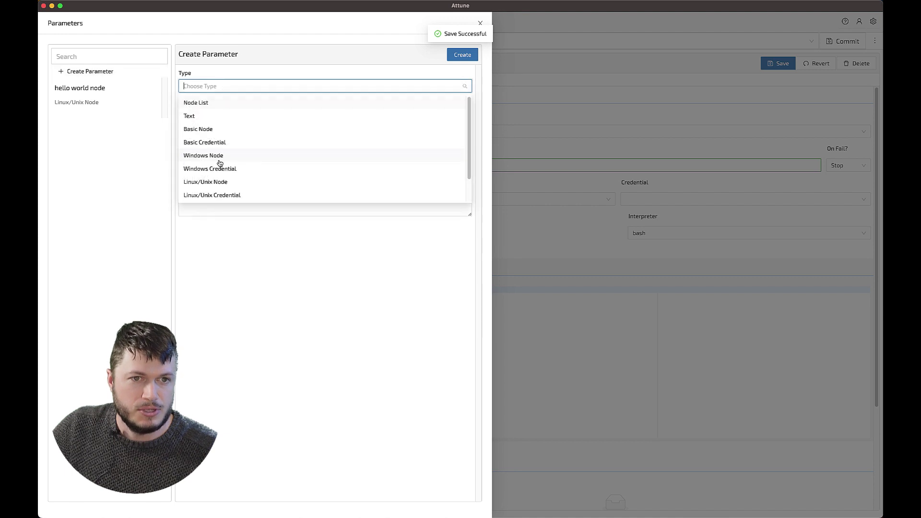
pyautogui.click(222, 194)
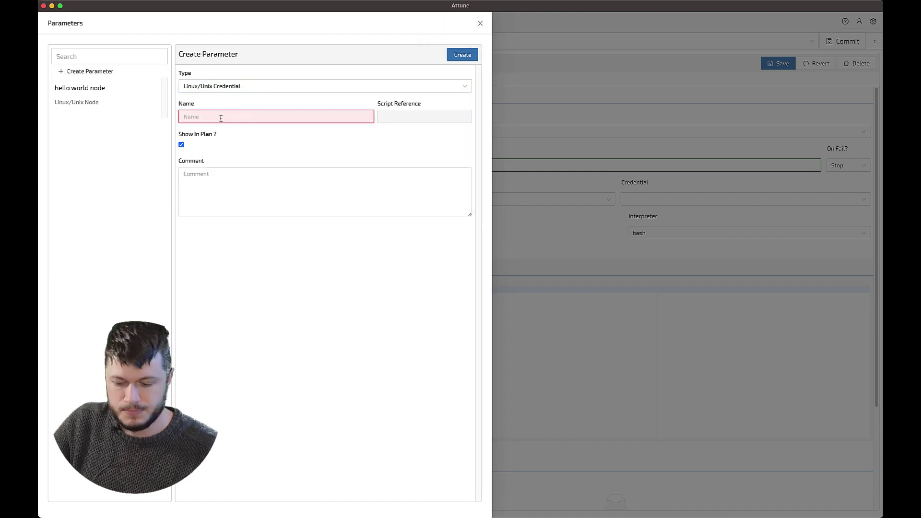
pyautogui.click(221, 118)
pyautogui.write('hello world user')
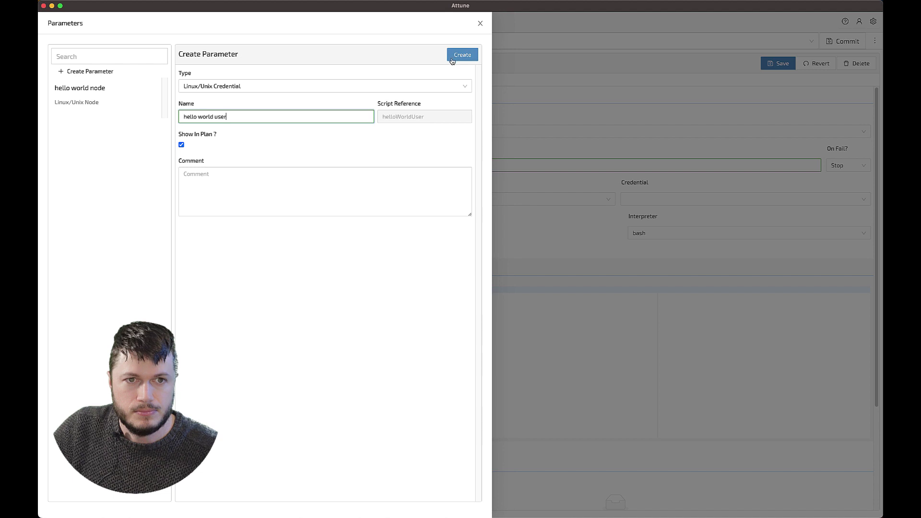
pyautogui.click(214, 117)
pyautogui.write('linux')
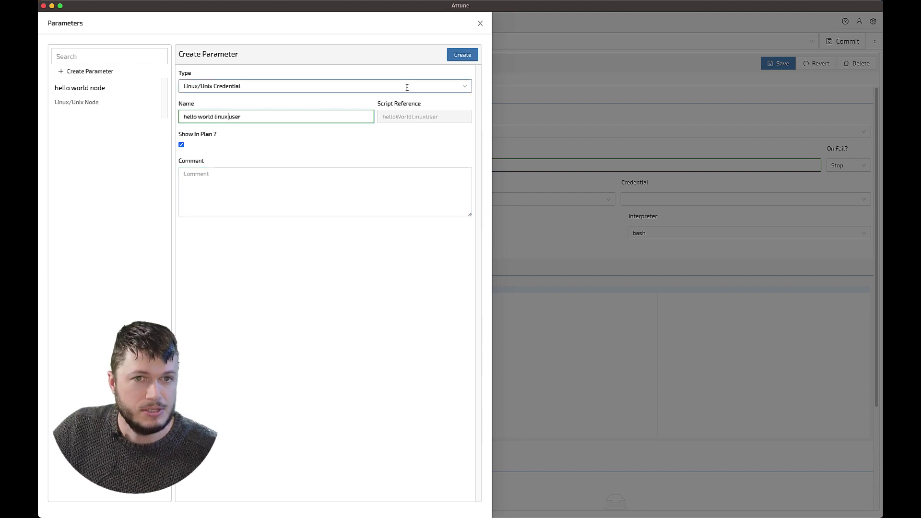
pyautogui.click(463, 56)
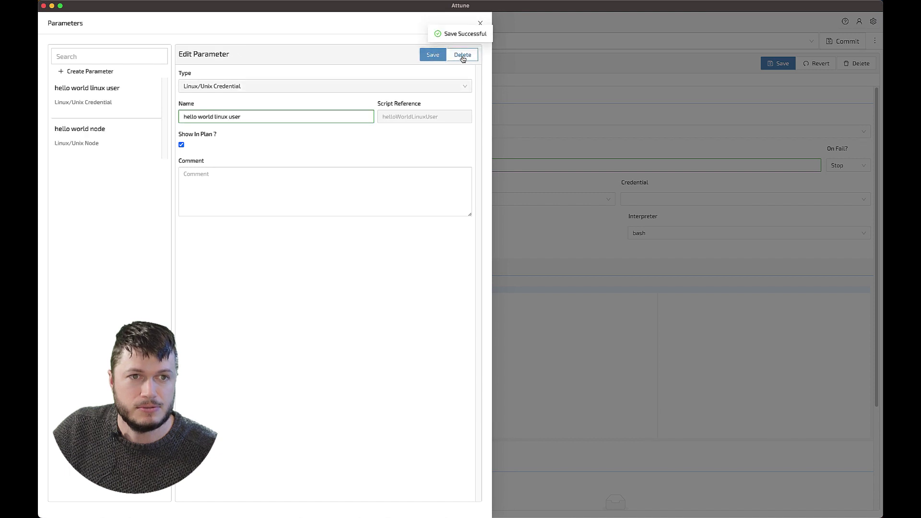
# Rename the node parameter to 'hello world linux node' and save it.
pyautogui.click(79, 139)
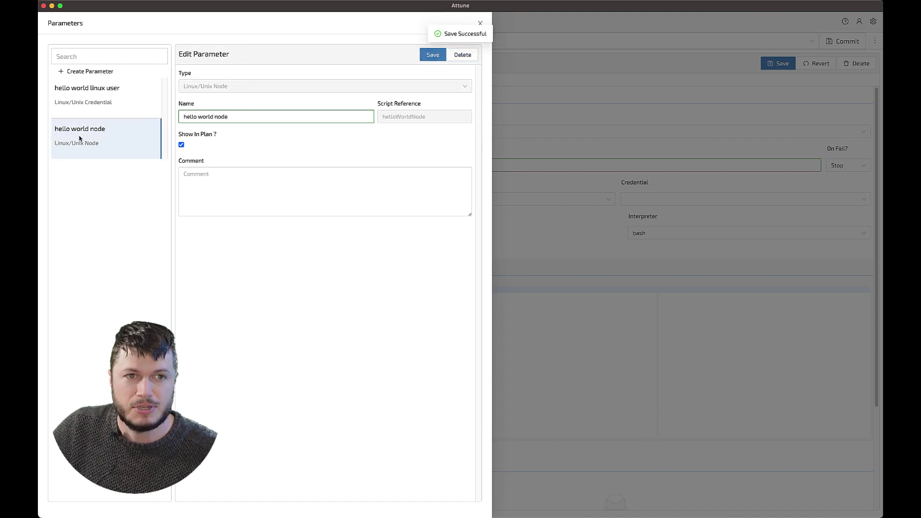
pyautogui.click(215, 116)
pyautogui.write('linux')
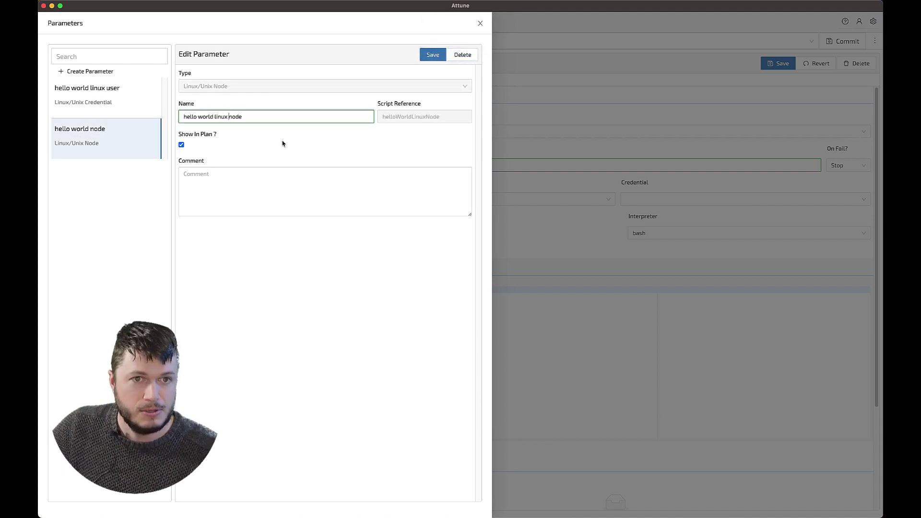
pyautogui.click(430, 57)
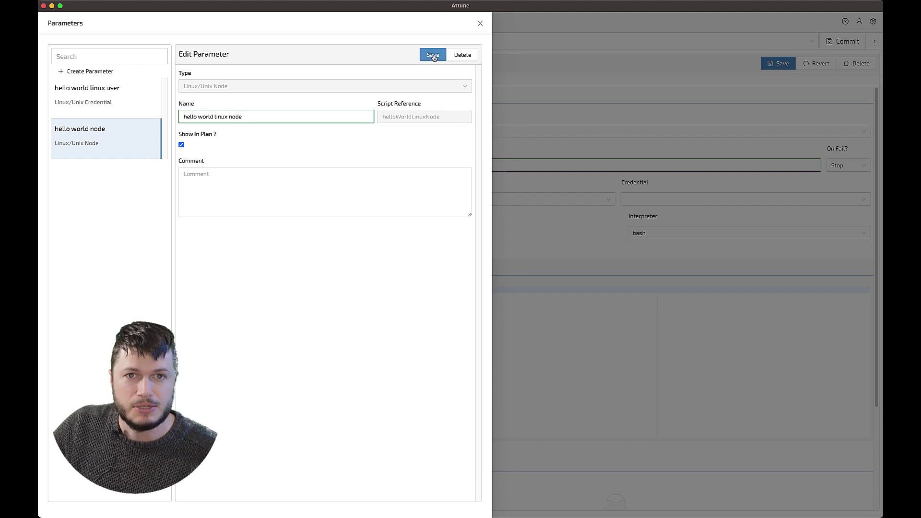
pyautogui.click(480, 24)
pyautogui.click(396, 198)
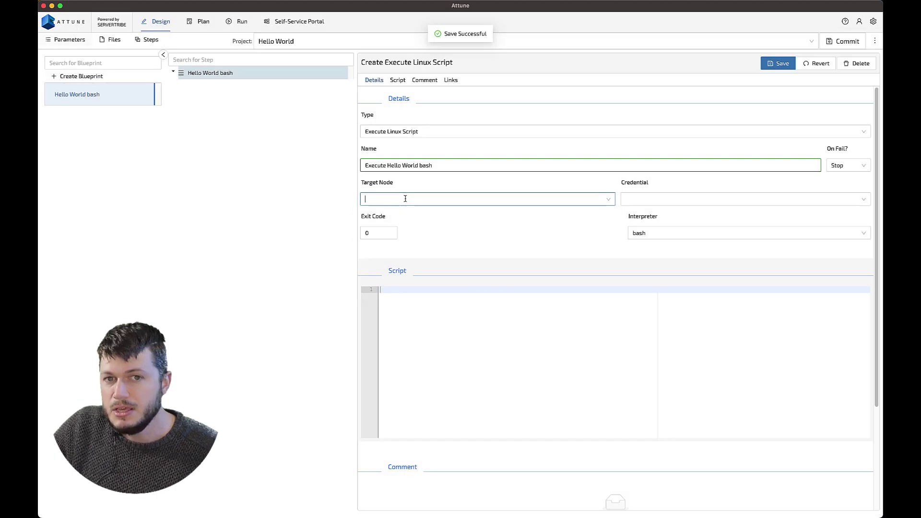
# Set node 'hello world linux node', credential 'hello world linux user', script echo "Hello, World!", and save.
pyautogui.click(401, 228)
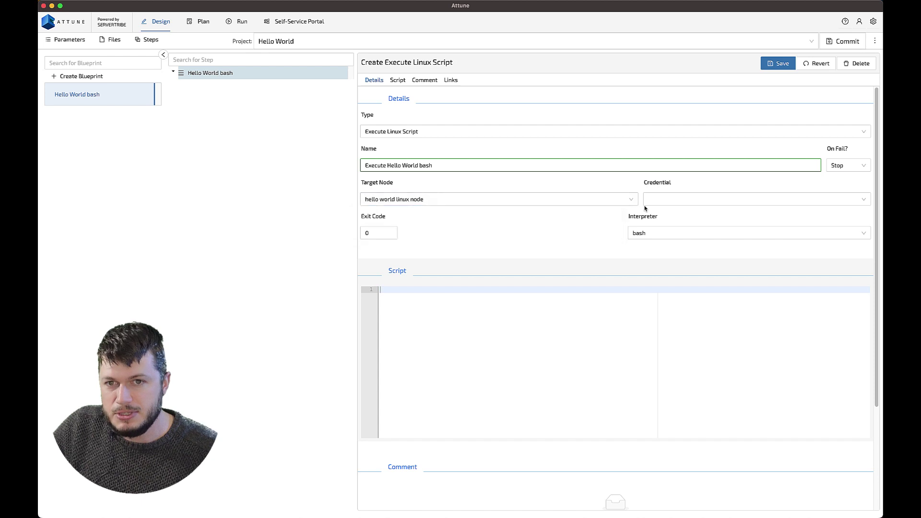
pyautogui.click(671, 201)
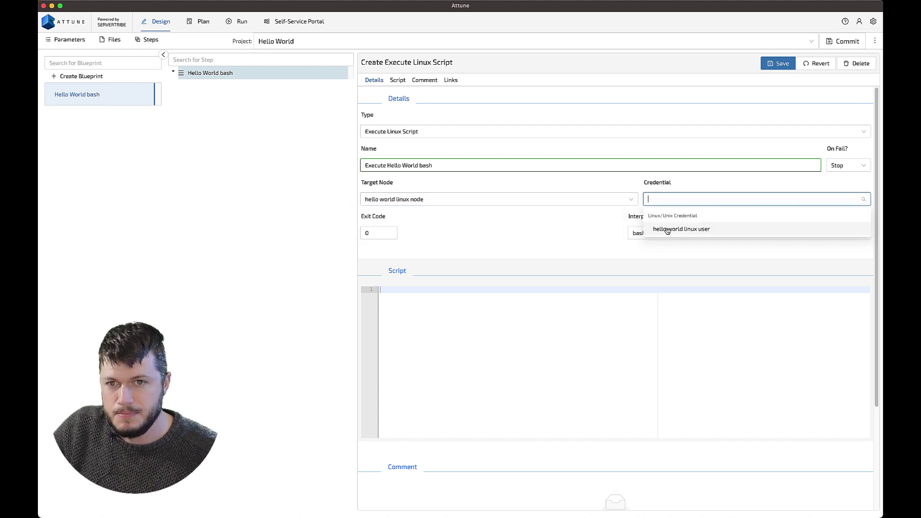
pyautogui.click(668, 228)
pyautogui.write('echo ')
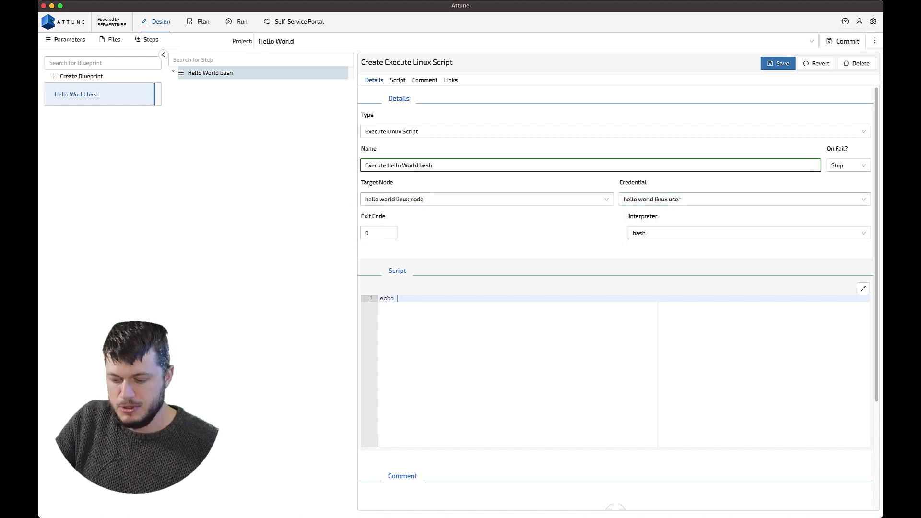
pyautogui.write('"W')
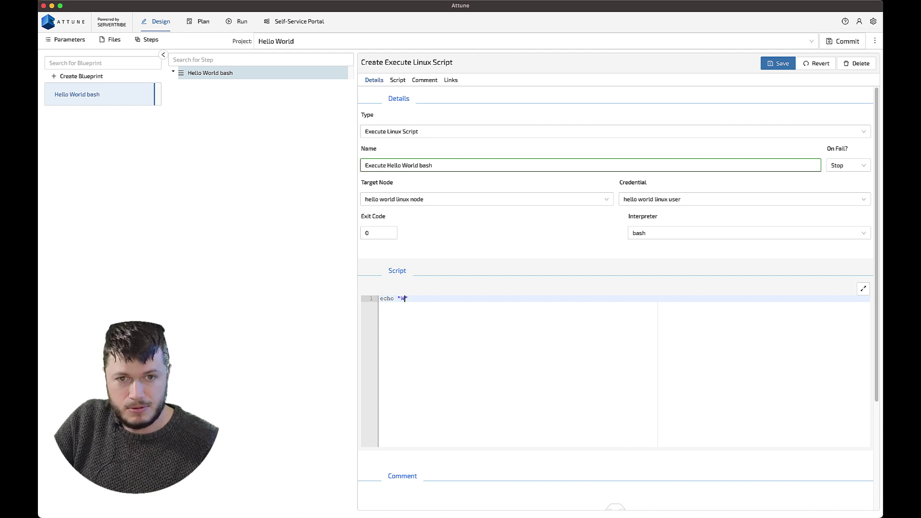
pyautogui.write('ello, World!')
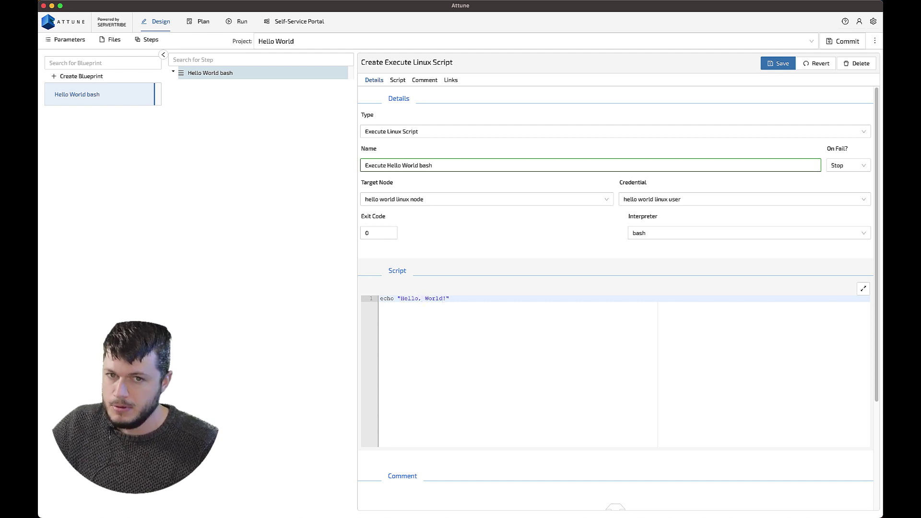
pyautogui.click(778, 64)
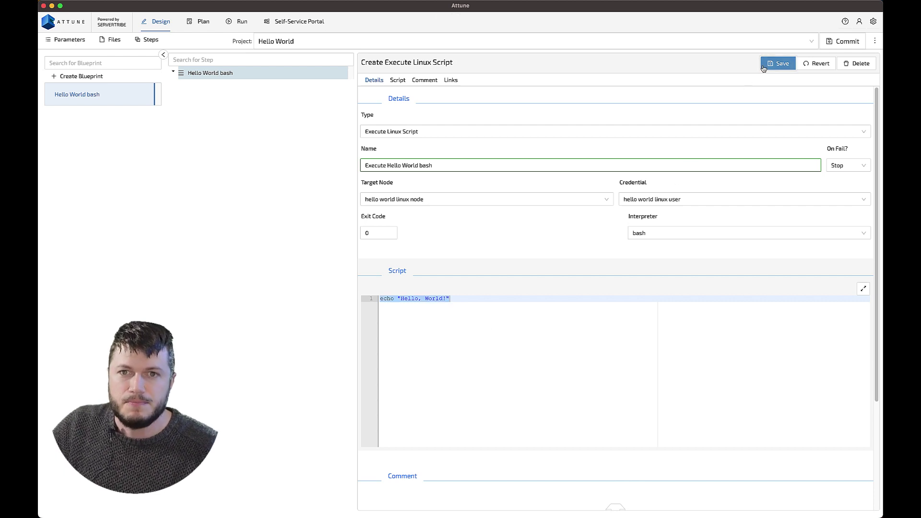
pyautogui.click(198, 25)
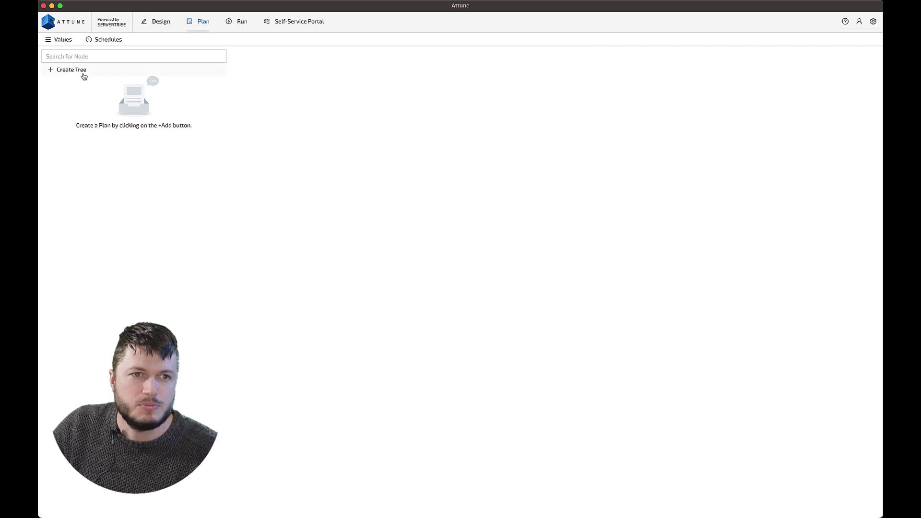
# Create a plan tree named 'ServerTribe'.
pyautogui.click(82, 71)
pyautogui.click(465, 88)
pyautogui.write('ServerTribe')
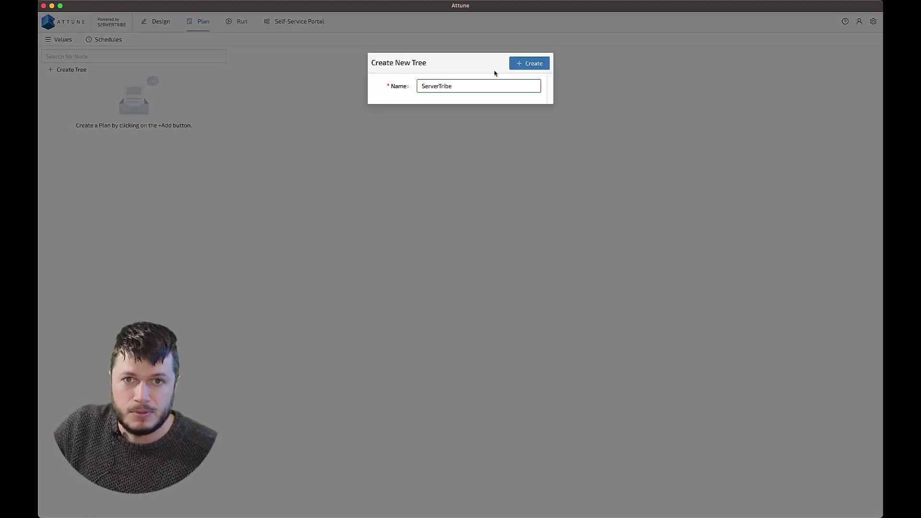
pyautogui.click(511, 63)
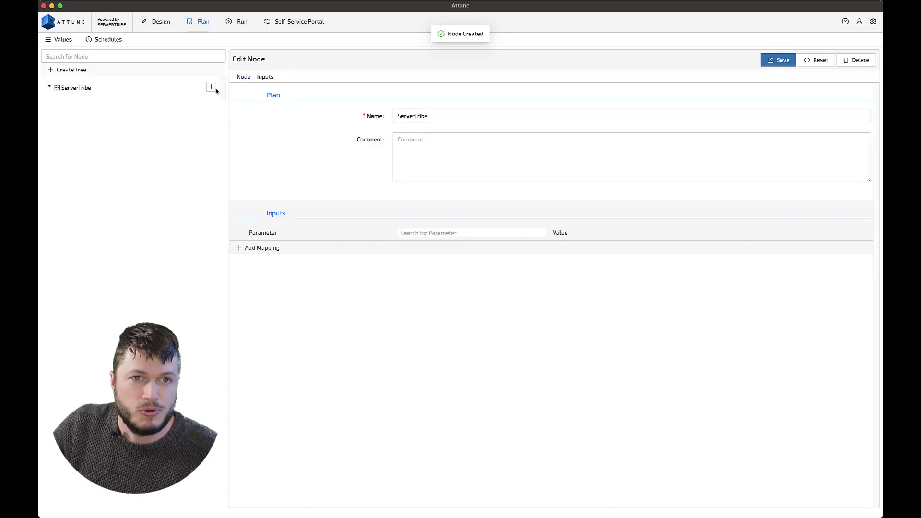
# Create a plan named 'stmb001 - Hello World' under the ServerTribe tree.
pyautogui.click(211, 87)
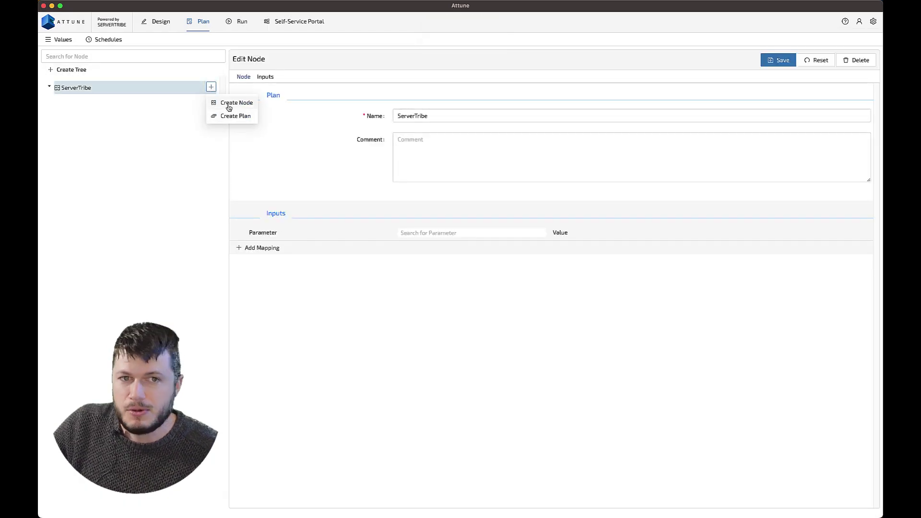
pyautogui.click(231, 116)
pyautogui.click(423, 85)
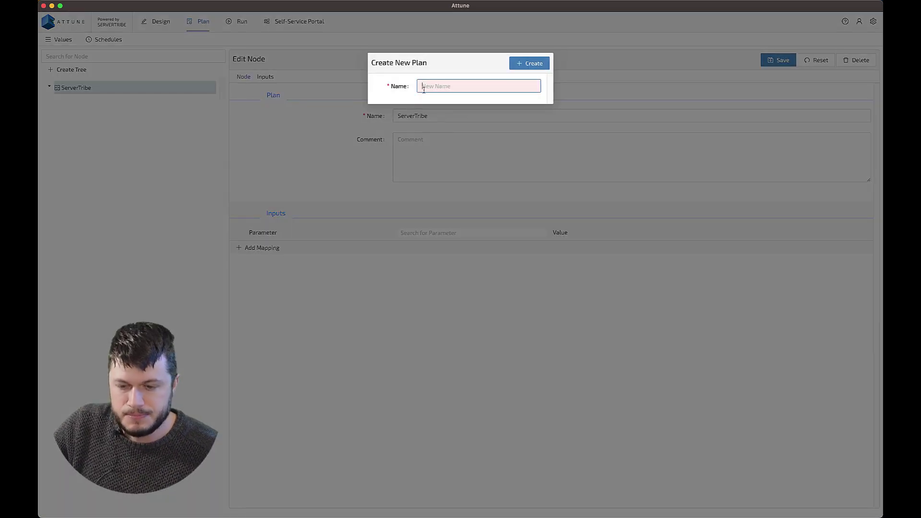
pyautogui.write('stmb0')
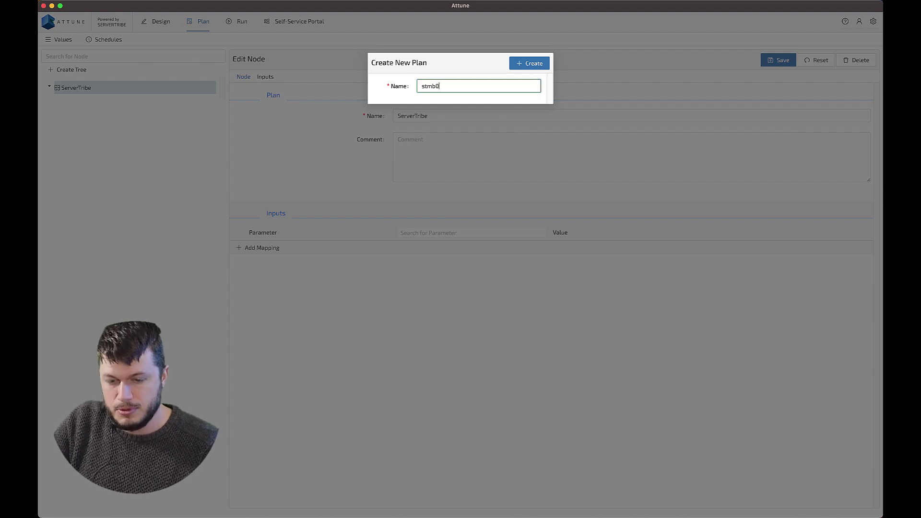
pyautogui.write('01 - Hello World')
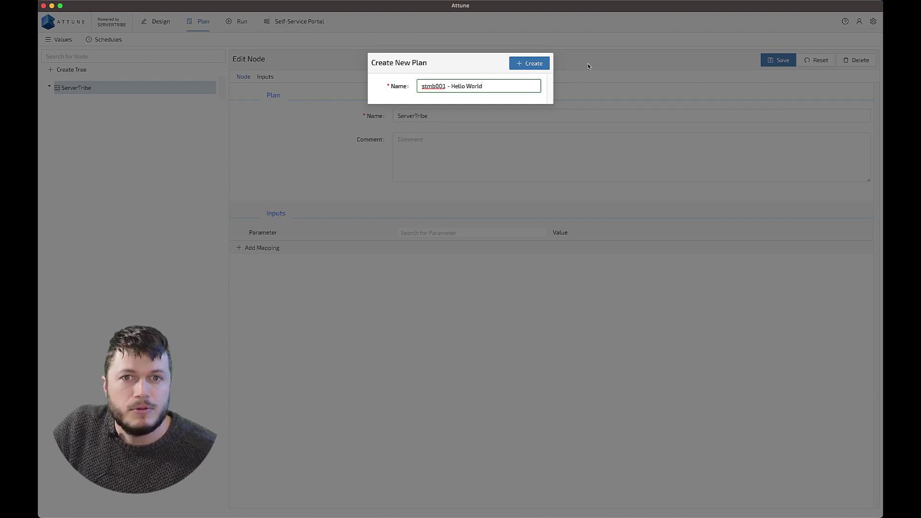
pyautogui.click(529, 63)
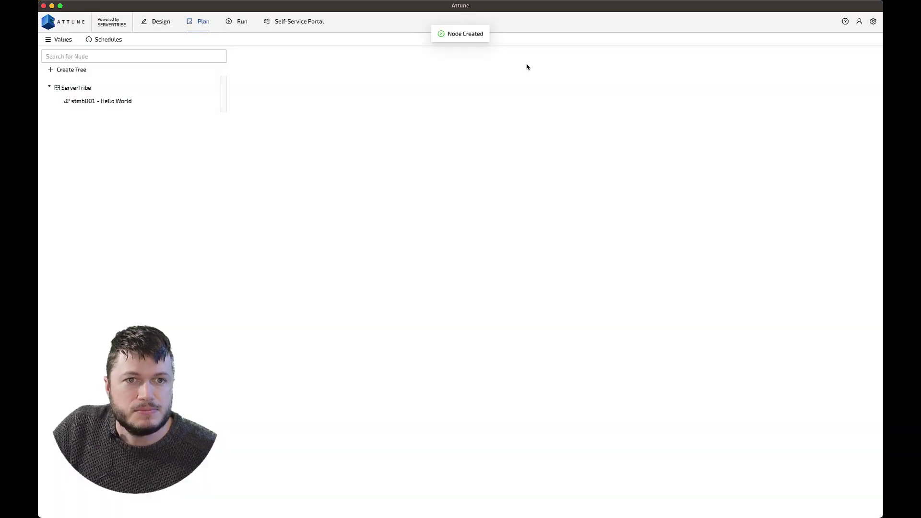
# Add the Hello World bash blueprint to plan 'stmb001 - Hello World' and save.
pyautogui.click(120, 105)
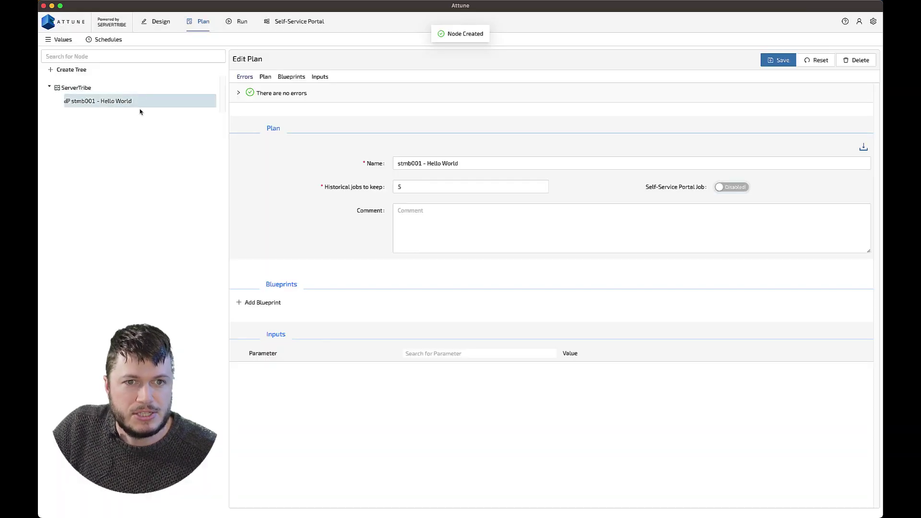
pyautogui.click(273, 302)
pyautogui.click(274, 306)
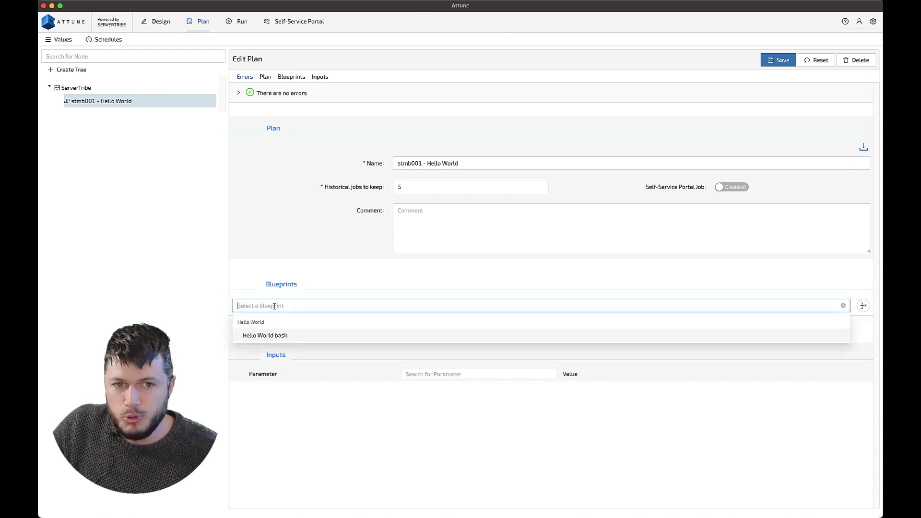
pyautogui.click(281, 336)
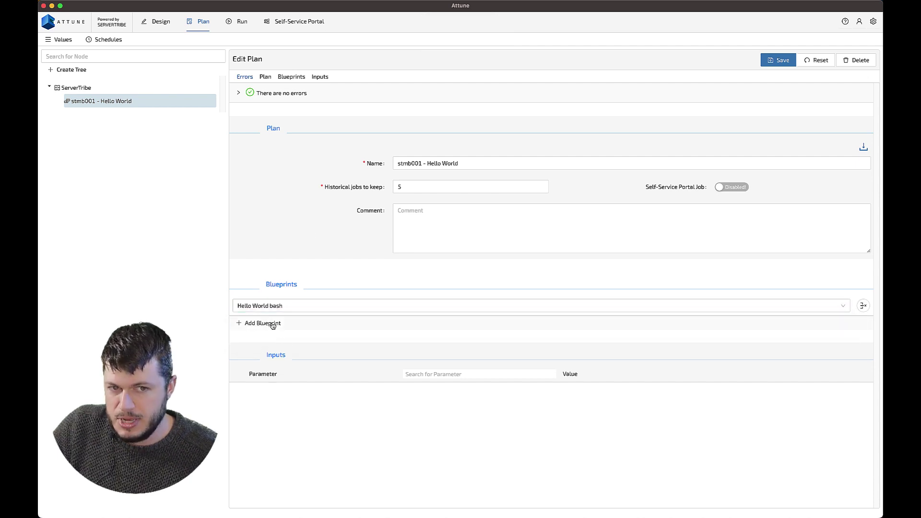
pyautogui.click(777, 67)
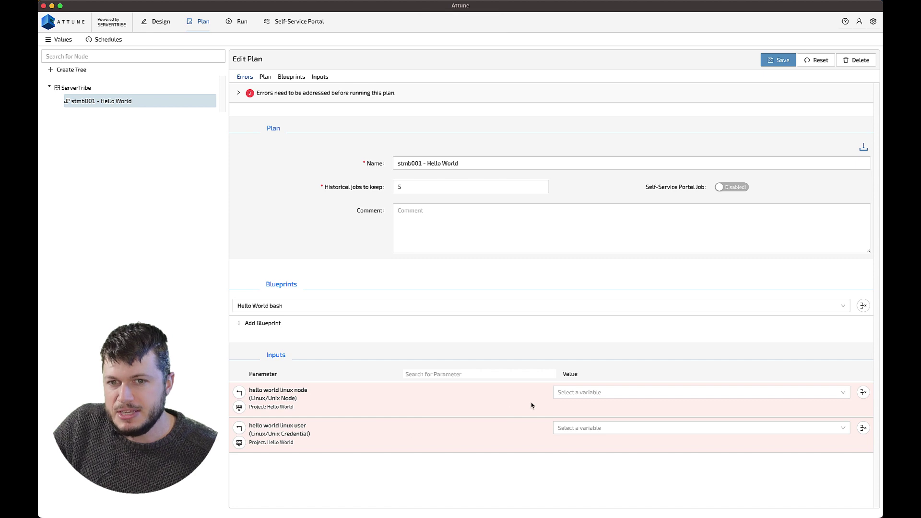
pyautogui.click(580, 393)
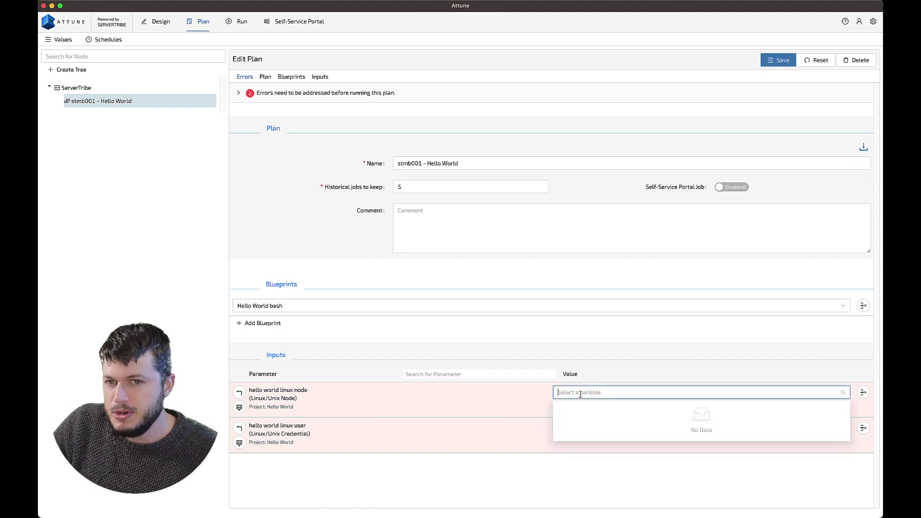
pyautogui.click(526, 415)
# Create Linux/Unix Node value stmb001: port 22, IP 127.0.0.1, hostname stmb001, domain servertribe.com.
pyautogui.click(54, 40)
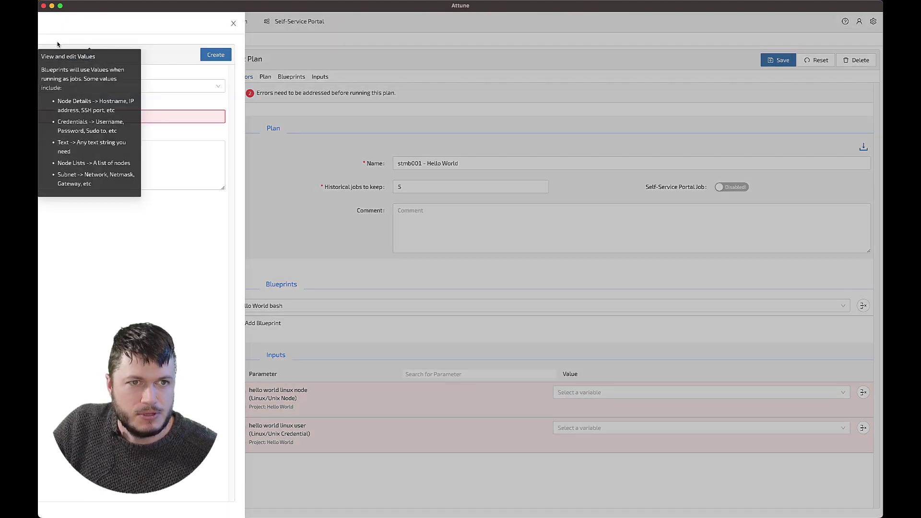
pyautogui.click(212, 85)
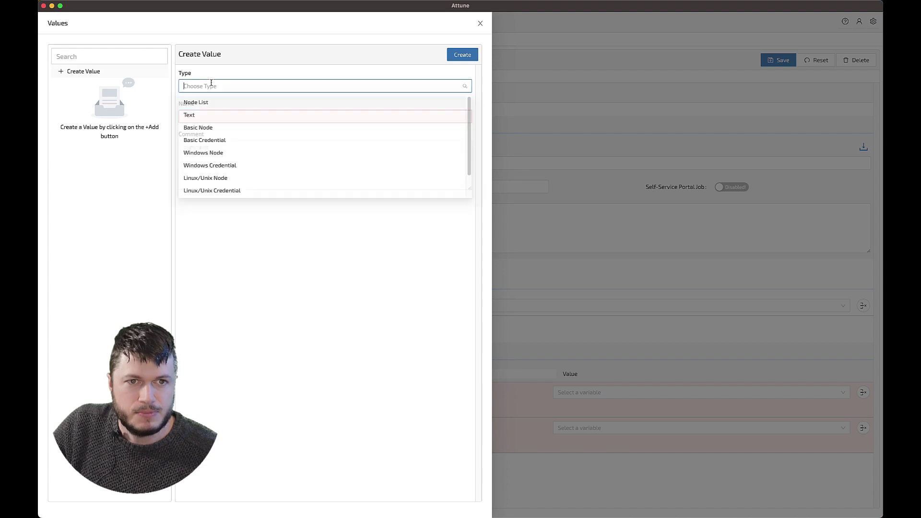
pyautogui.click(214, 182)
pyautogui.click(216, 113)
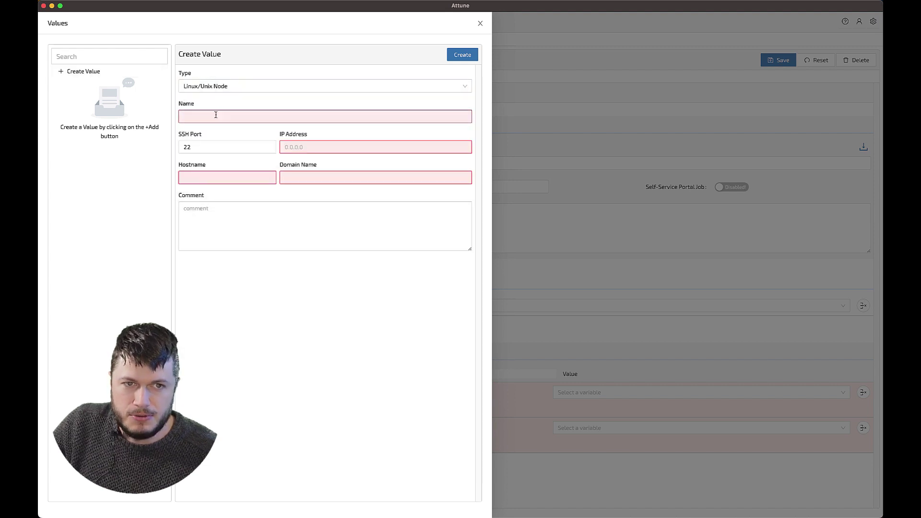
pyautogui.write('stmb001')
pyautogui.press('Tab')
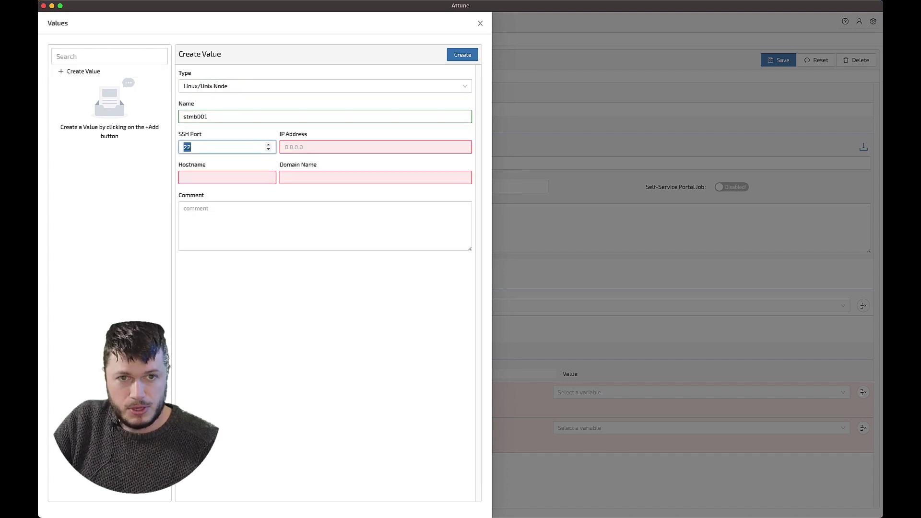
pyautogui.press('Tab')
pyautogui.write('1')
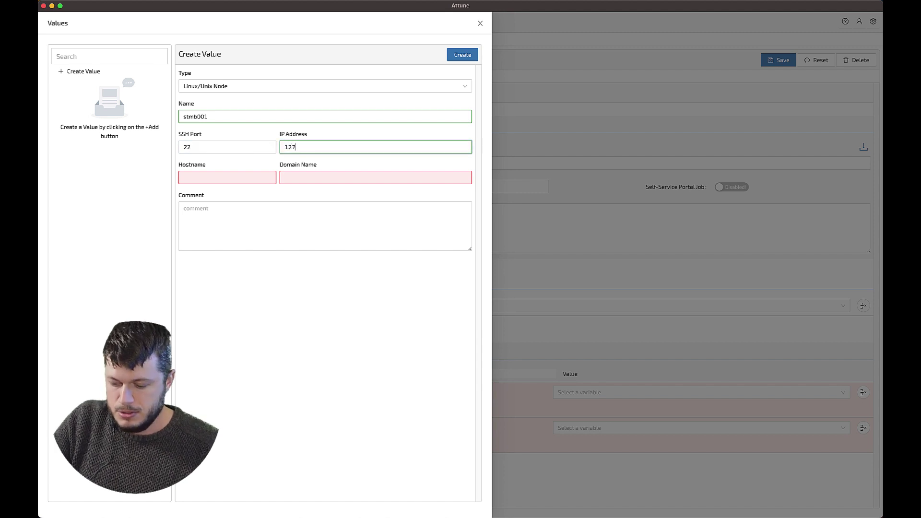
pyautogui.press('Tab')
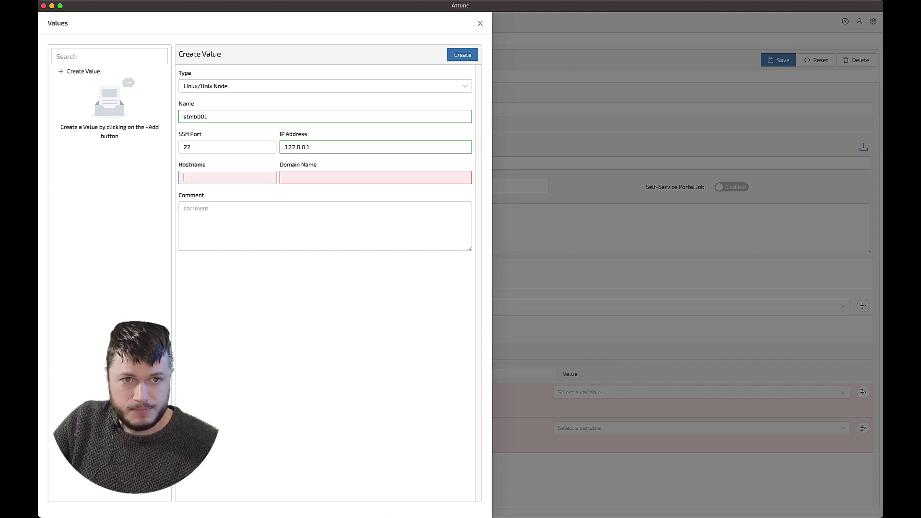
pyautogui.write('stmb001')
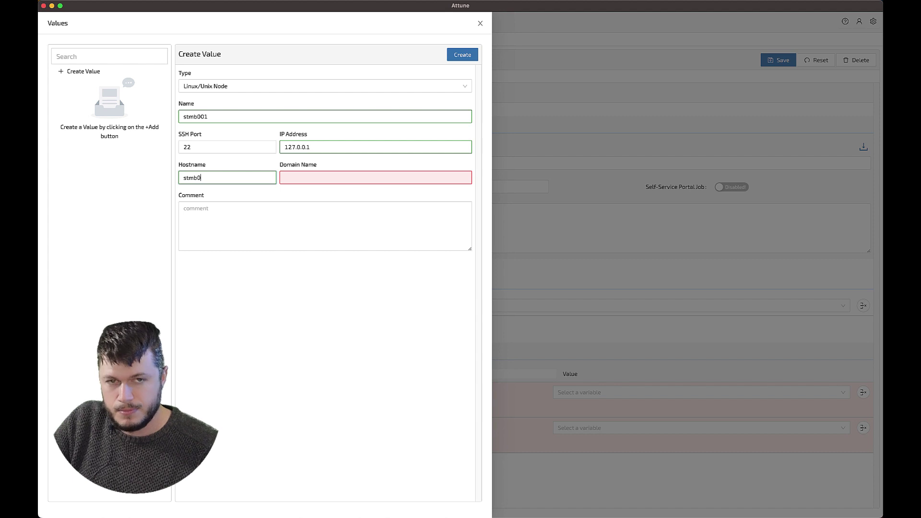
pyautogui.press('Tab')
pyautogui.write('s')
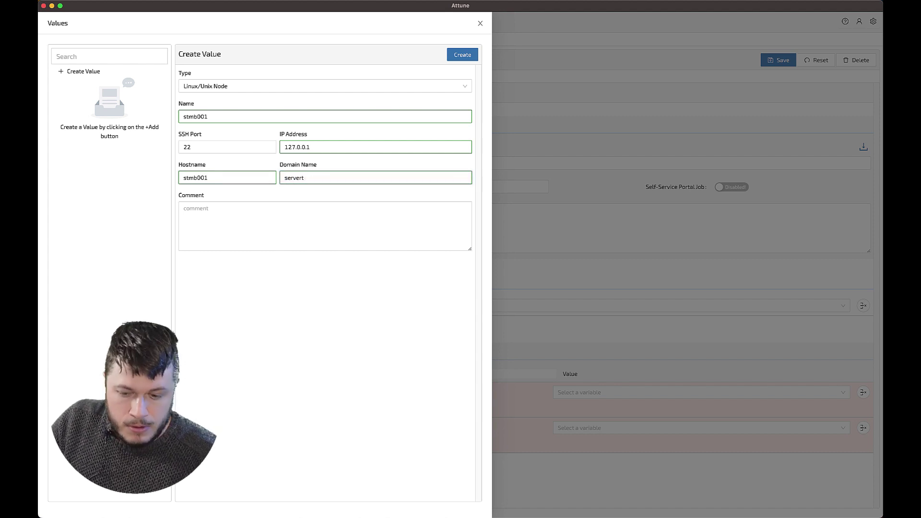
pyautogui.write('ervertribe.com')
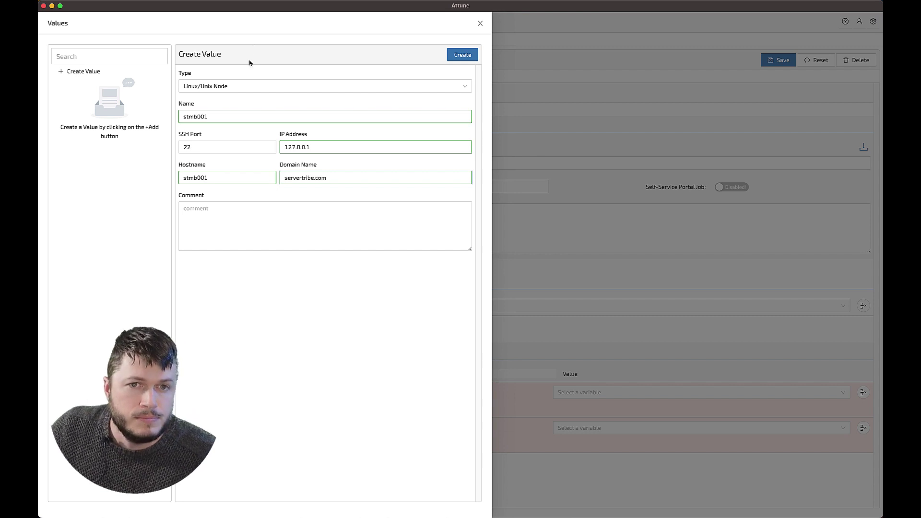
pyautogui.click(452, 56)
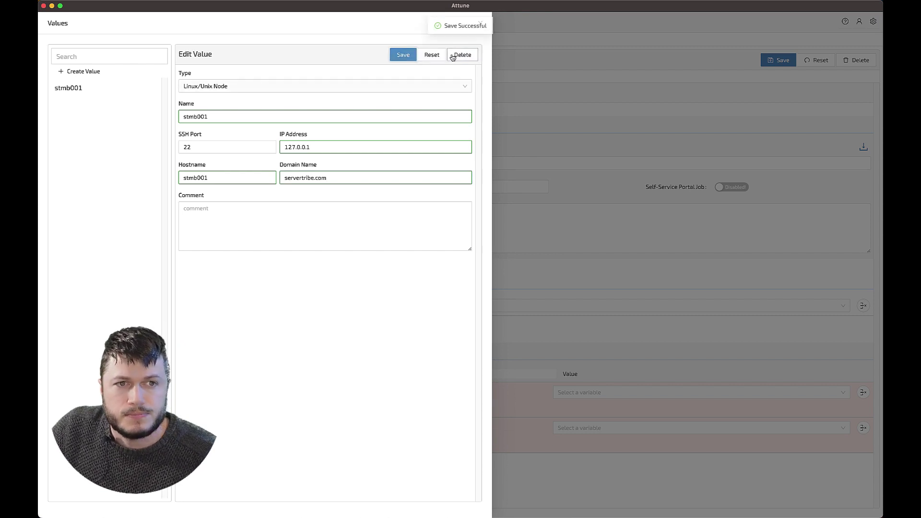
pyautogui.click(113, 73)
# Create a Linux/Unix Credential value for the stmb001 user account, entering its name and username.
pyautogui.click(215, 86)
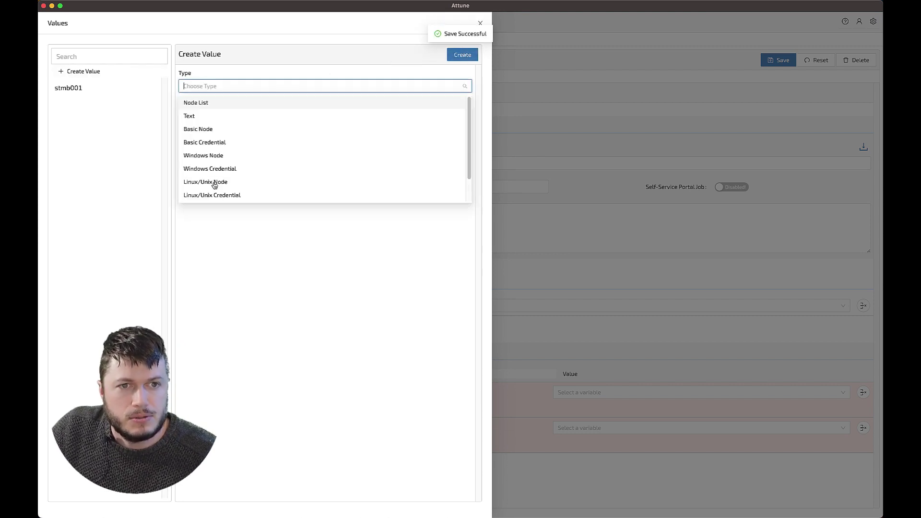
pyautogui.click(216, 196)
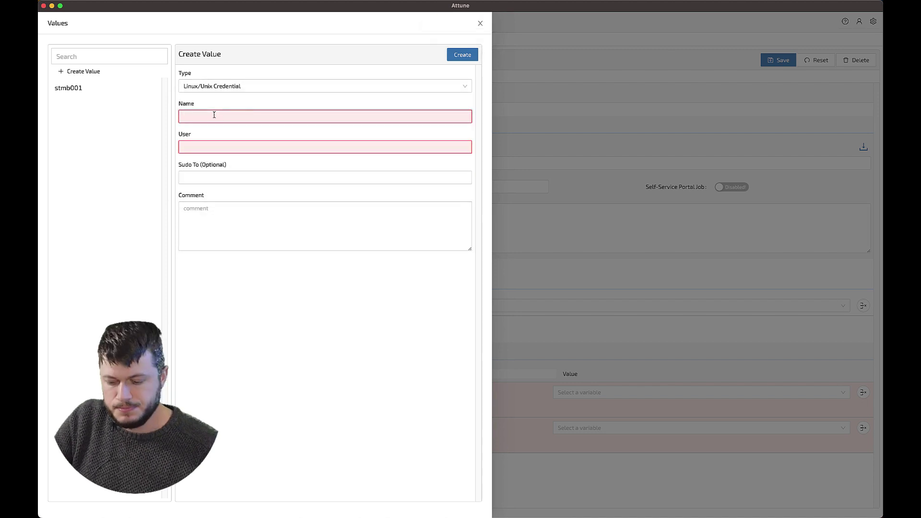
pyautogui.write('stmb001 ')
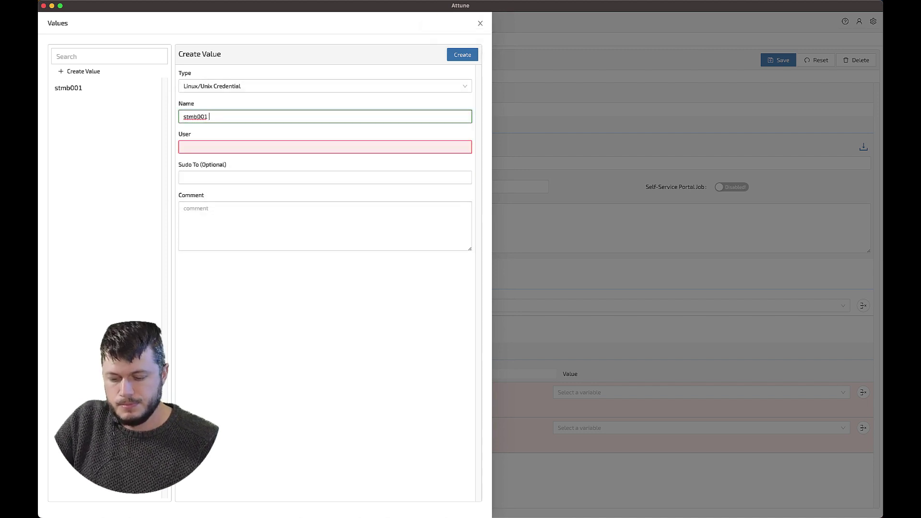
pyautogui.press('Tab')
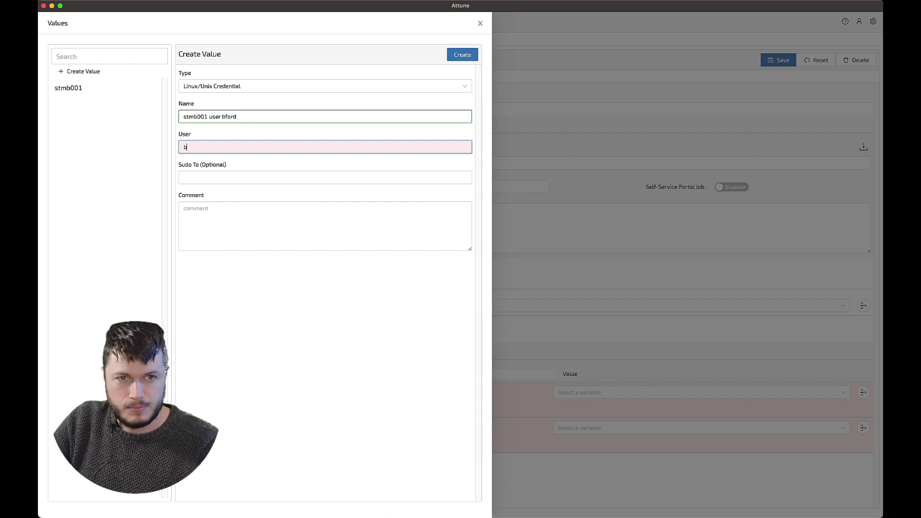
pyautogui.click(463, 54)
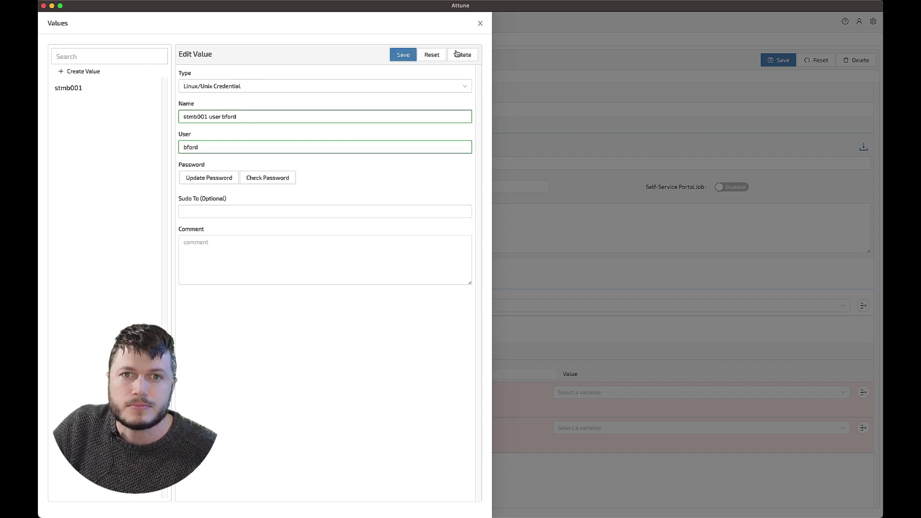
# Set the credential value's password and close the values panel.
pyautogui.click(91, 102)
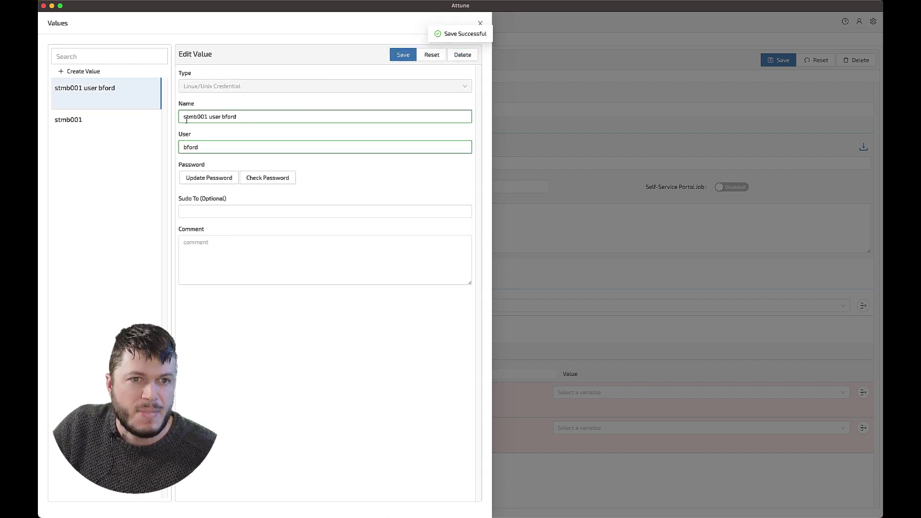
pyautogui.click(201, 177)
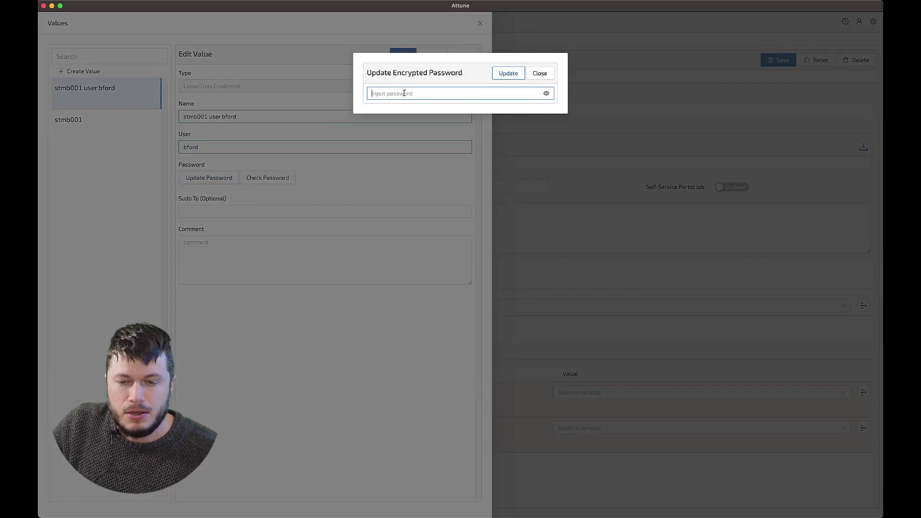
pyautogui.write('••••')
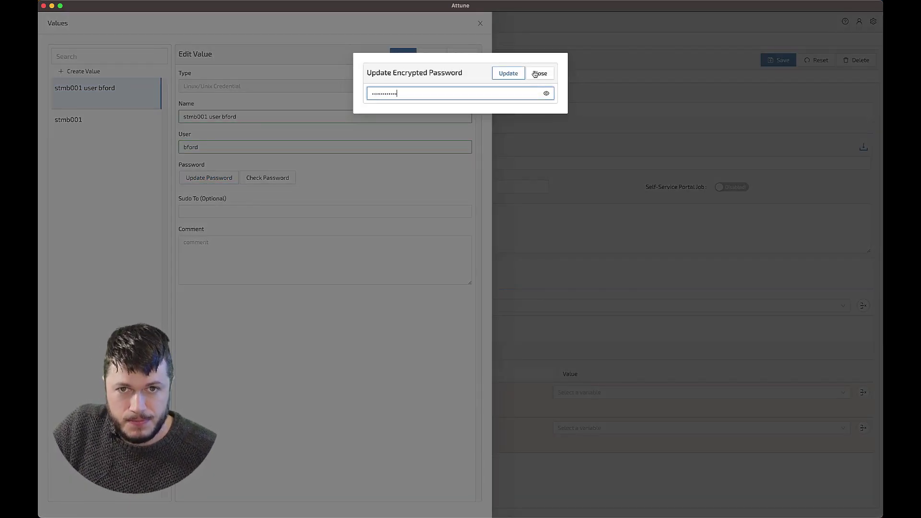
pyautogui.click(515, 73)
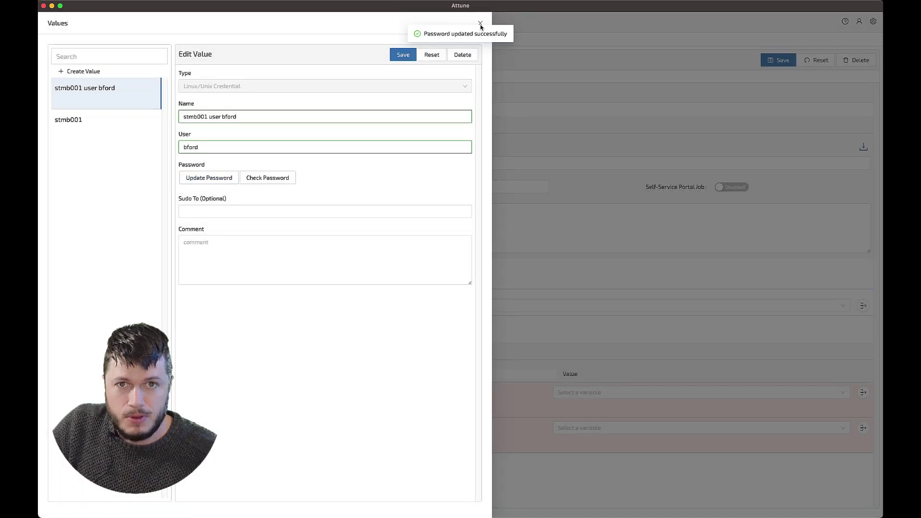
pyautogui.click(480, 23)
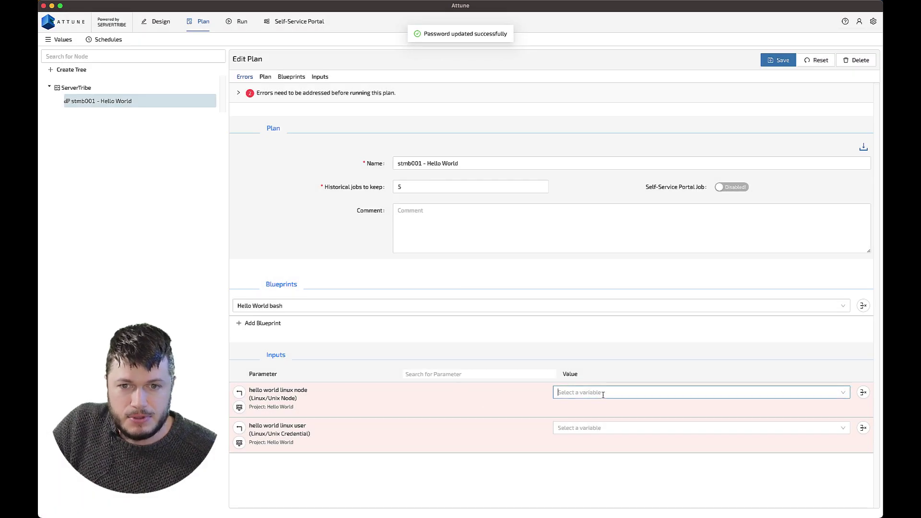
# Map the plan's node input to stmb001 and user input to the new credential, then save.
pyautogui.click(590, 393)
pyautogui.click(591, 411)
pyautogui.click(590, 428)
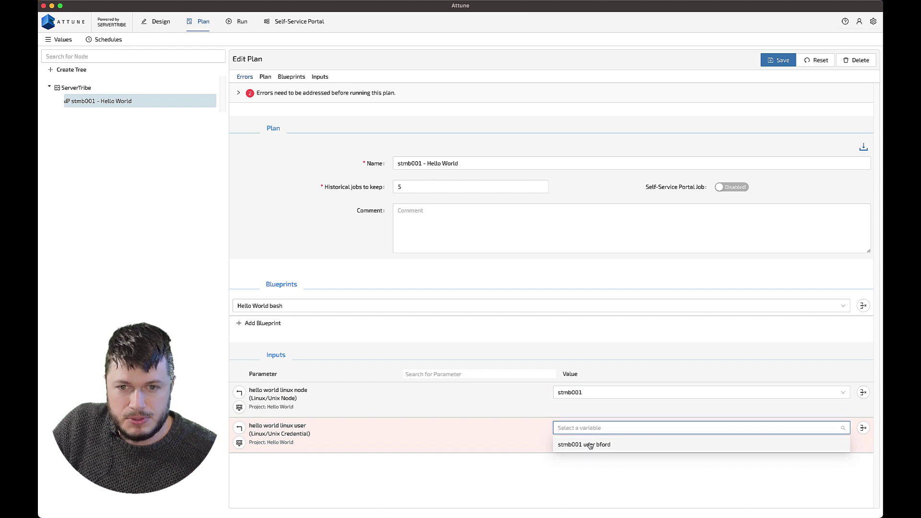
pyautogui.click(587, 442)
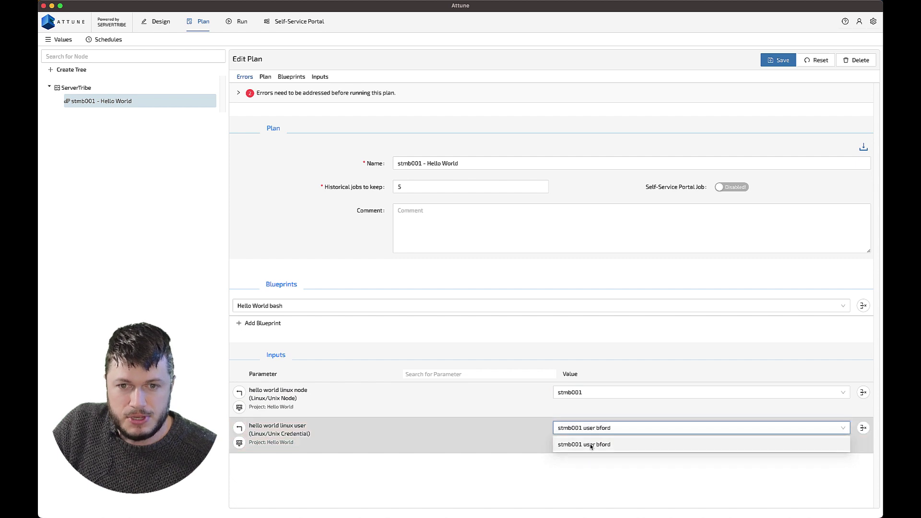
pyautogui.click(775, 64)
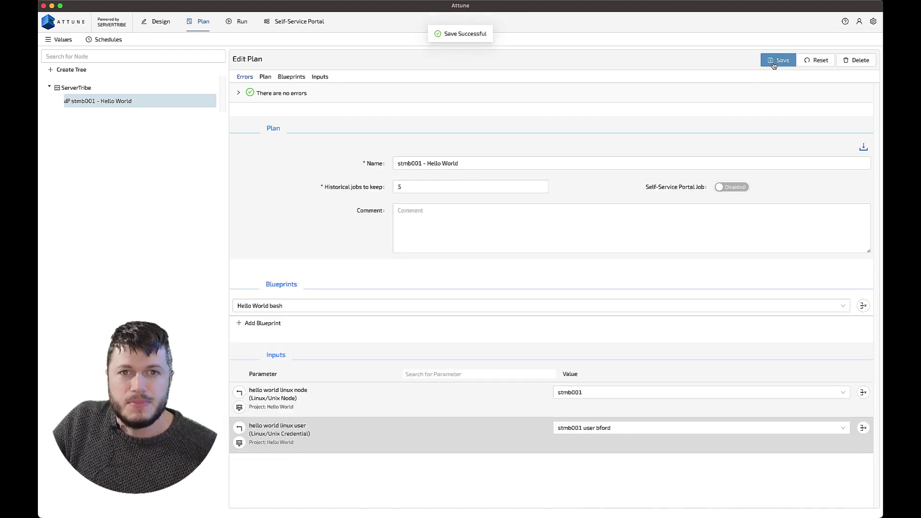
# Reset the plan's job in the Run view and run it.
pyautogui.click(242, 26)
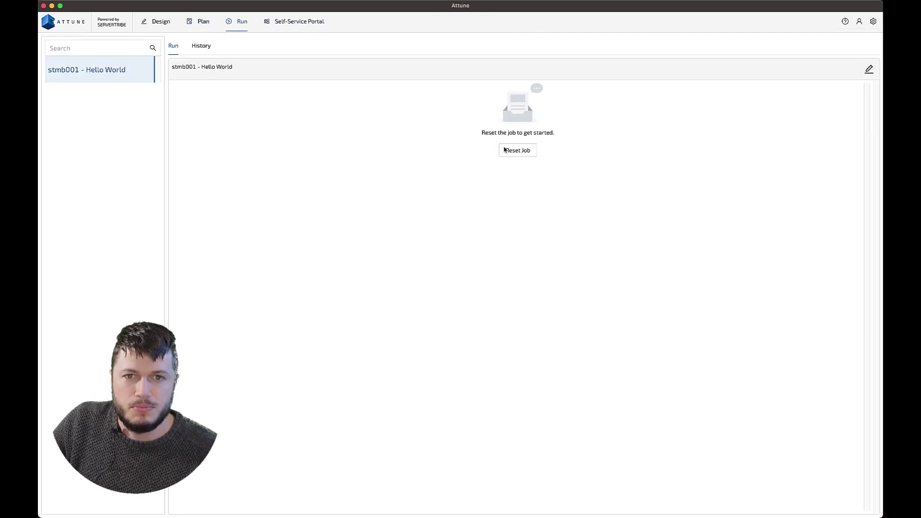
pyautogui.click(507, 151)
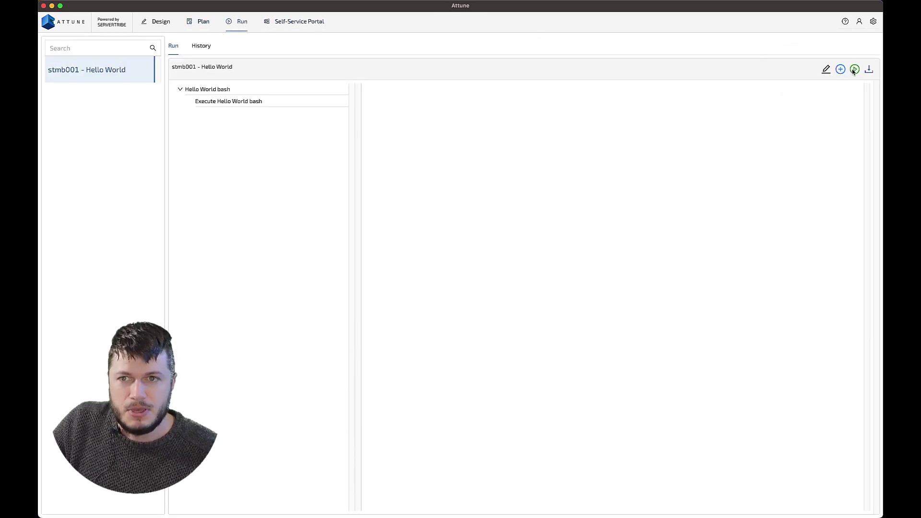
pyautogui.click(854, 71)
pyautogui.click(829, 74)
pyautogui.click(238, 103)
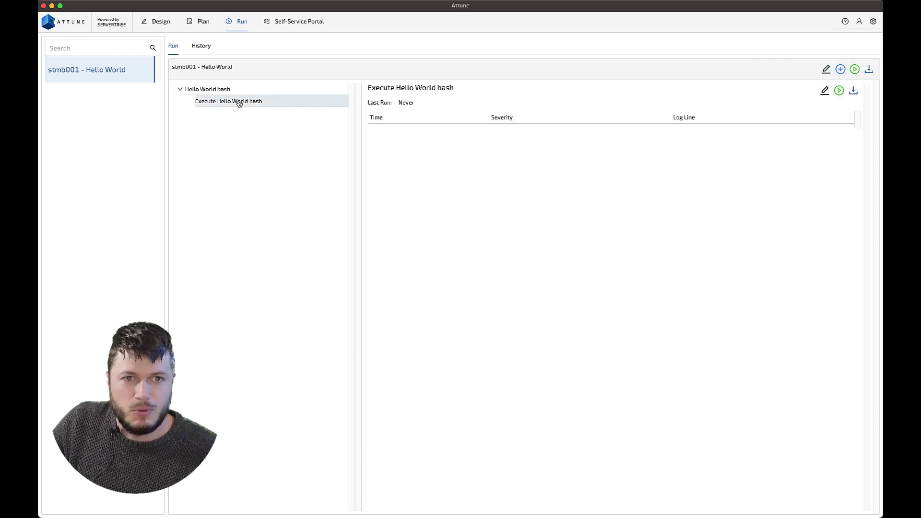